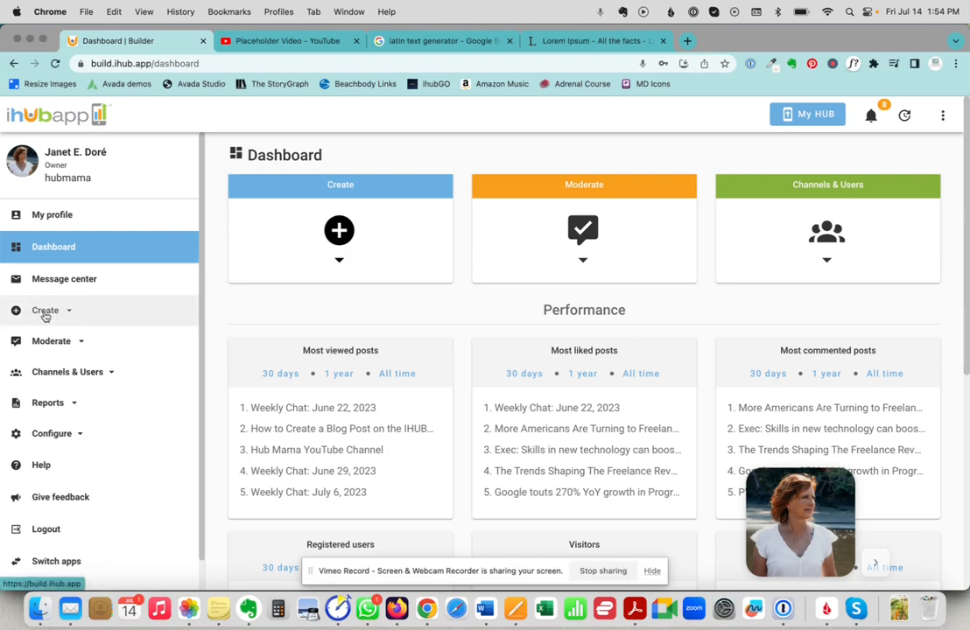
# Open the Pages list from the sidebar's Create section.
pyautogui.click(47, 312)
pyautogui.click(56, 449)
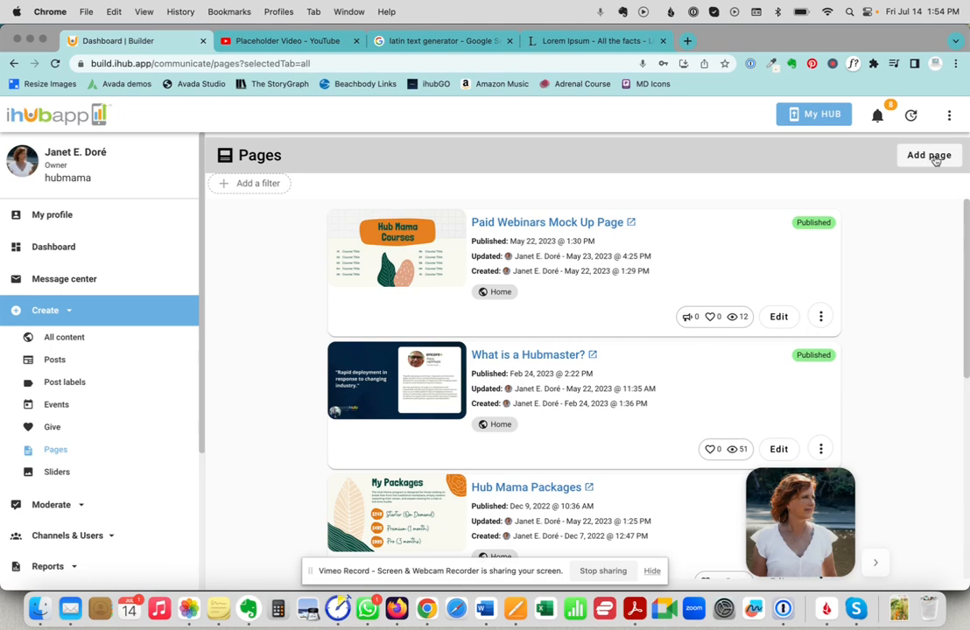
# Add a new page and set its channel permission to Home.
pyautogui.click(934, 157)
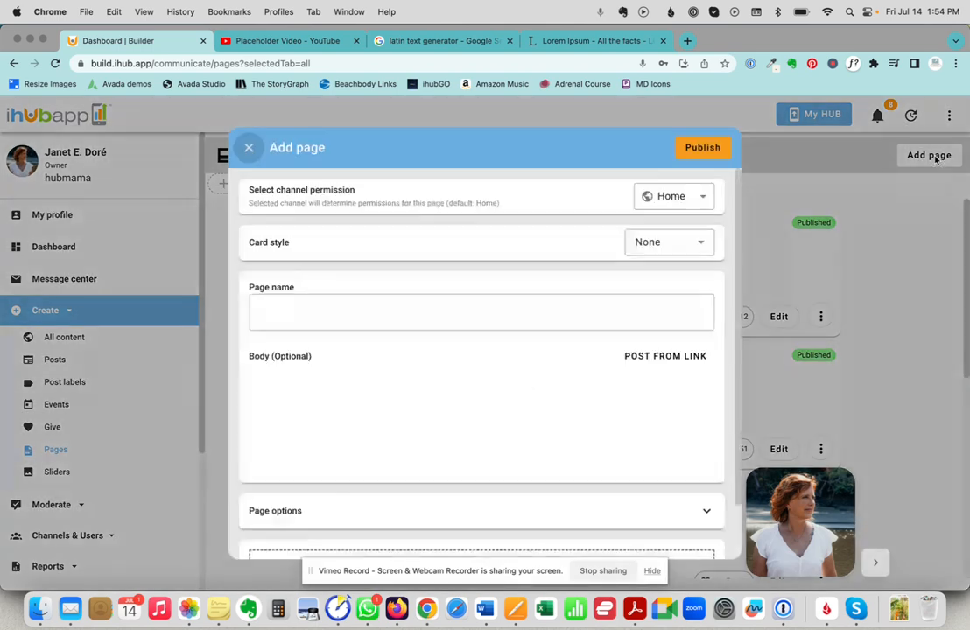
pyautogui.click(705, 198)
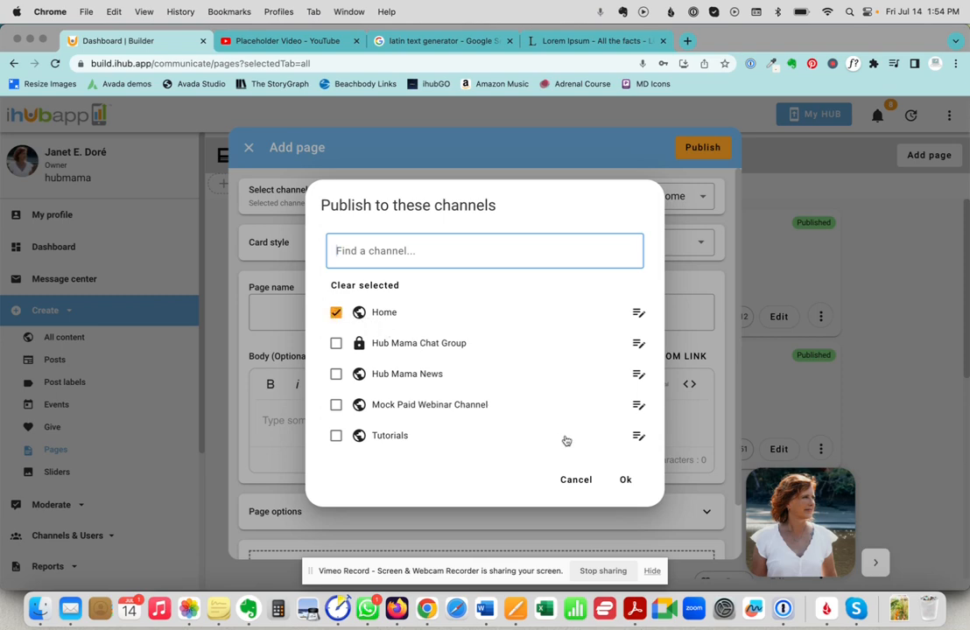
pyautogui.click(625, 480)
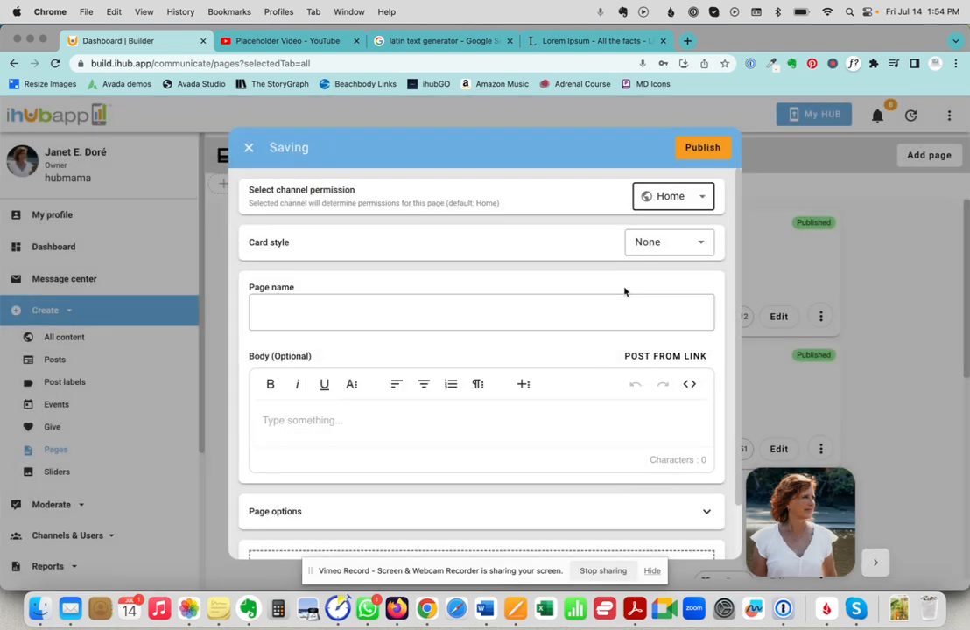
pyautogui.click(701, 245)
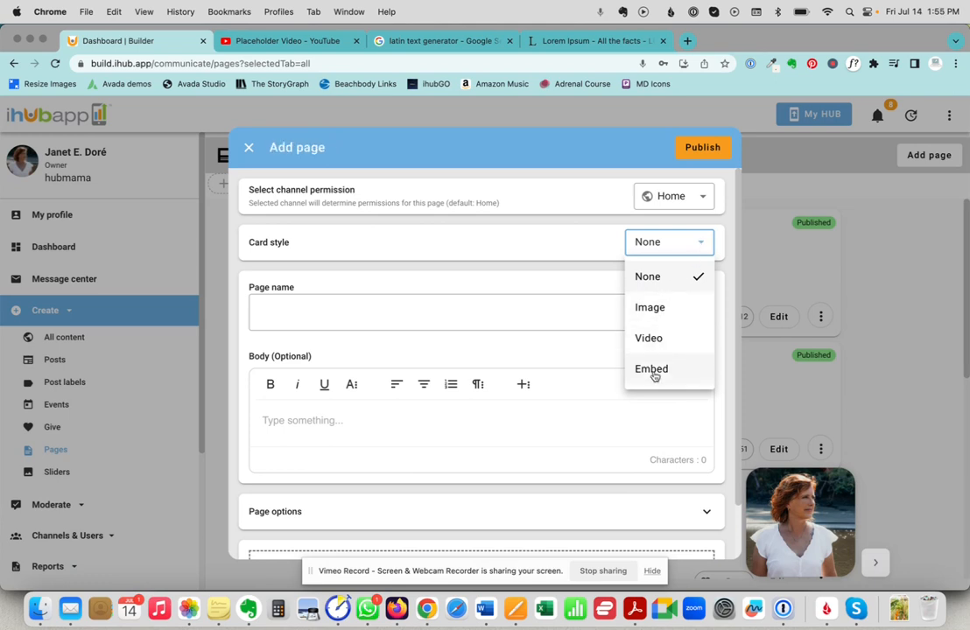
# Set the card style to Video and paste the placeholder video's YouTube link as its URL.
pyautogui.click(649, 339)
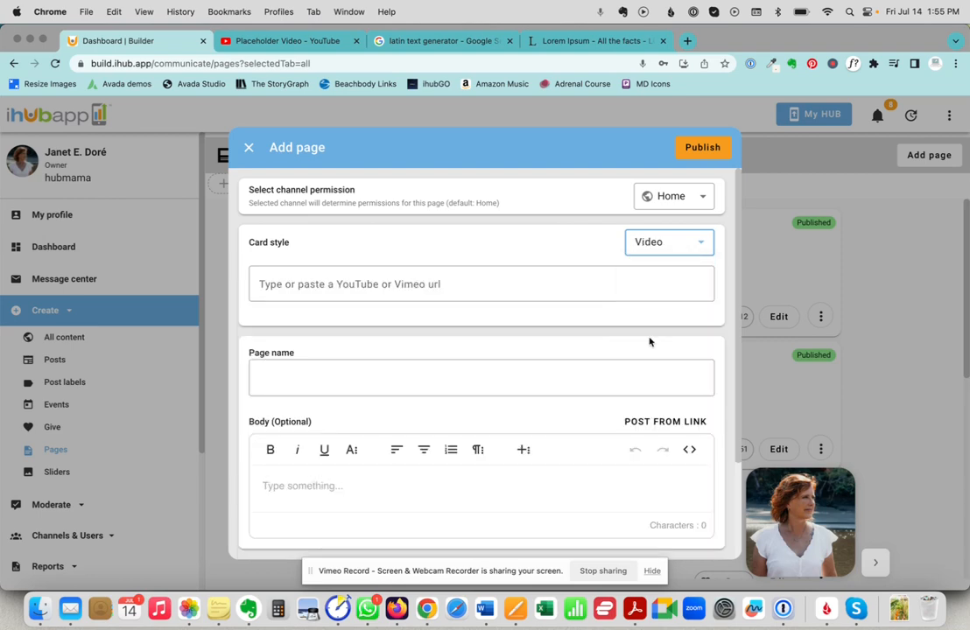
pyautogui.click(271, 39)
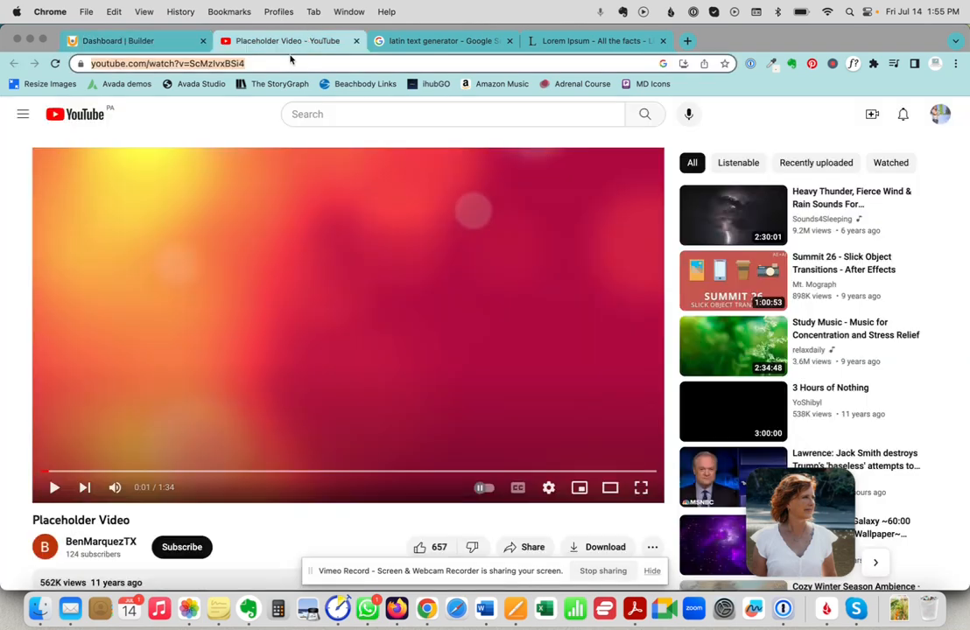
pyautogui.press('super+c')
pyautogui.click(118, 40)
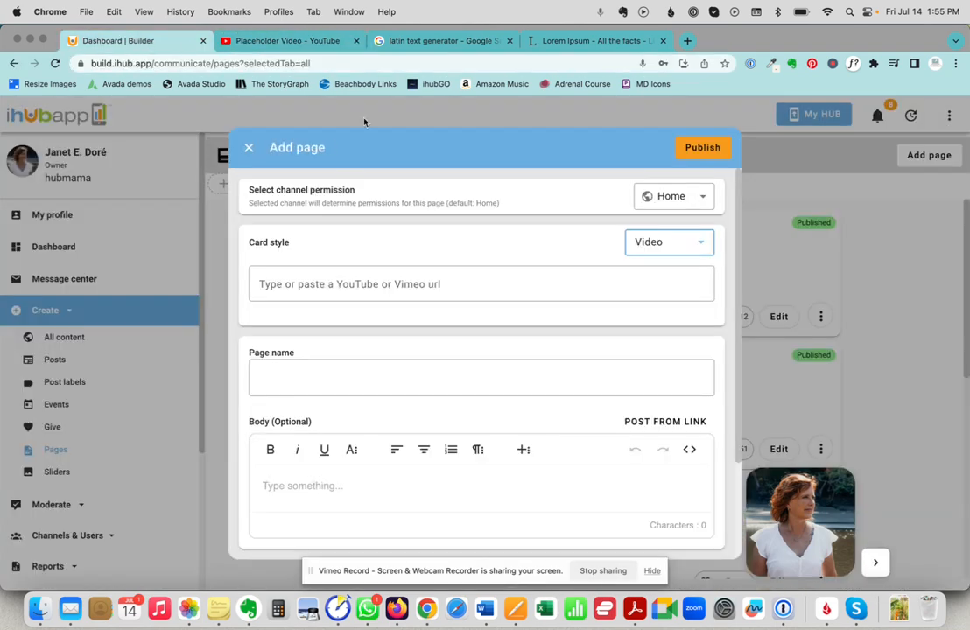
pyautogui.click(414, 287)
pyautogui.press('super+v')
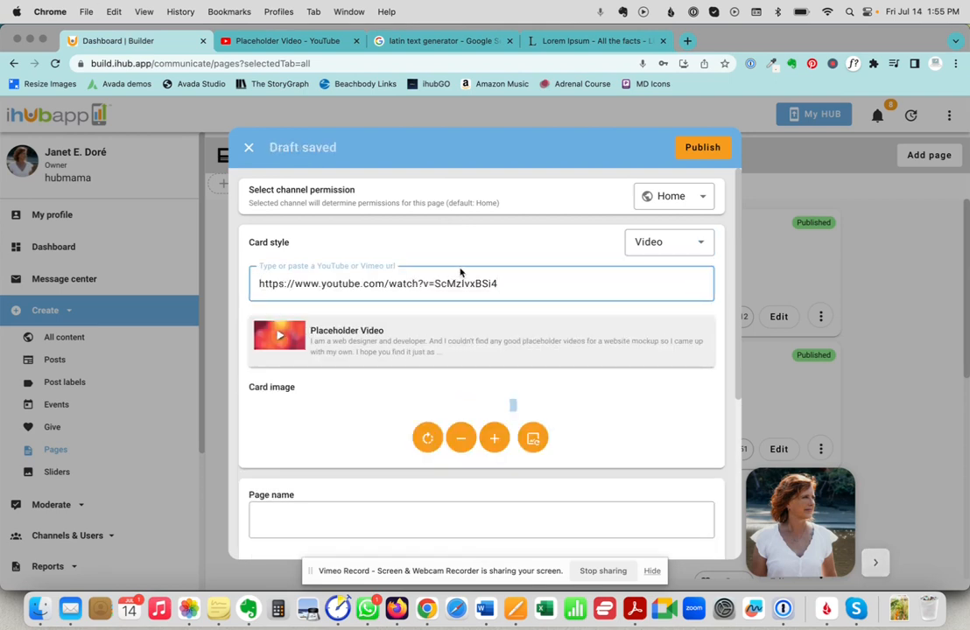
# Name the page 'Sample Page'.
pyautogui.scroll(-5, 457, 324)
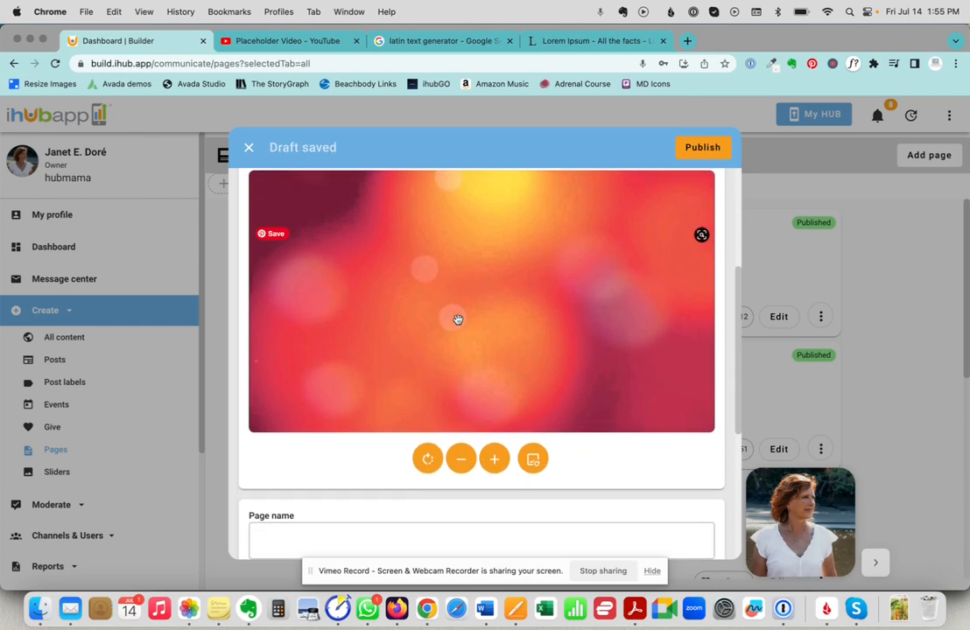
pyautogui.scroll(-3, 457, 319)
pyautogui.click(304, 400)
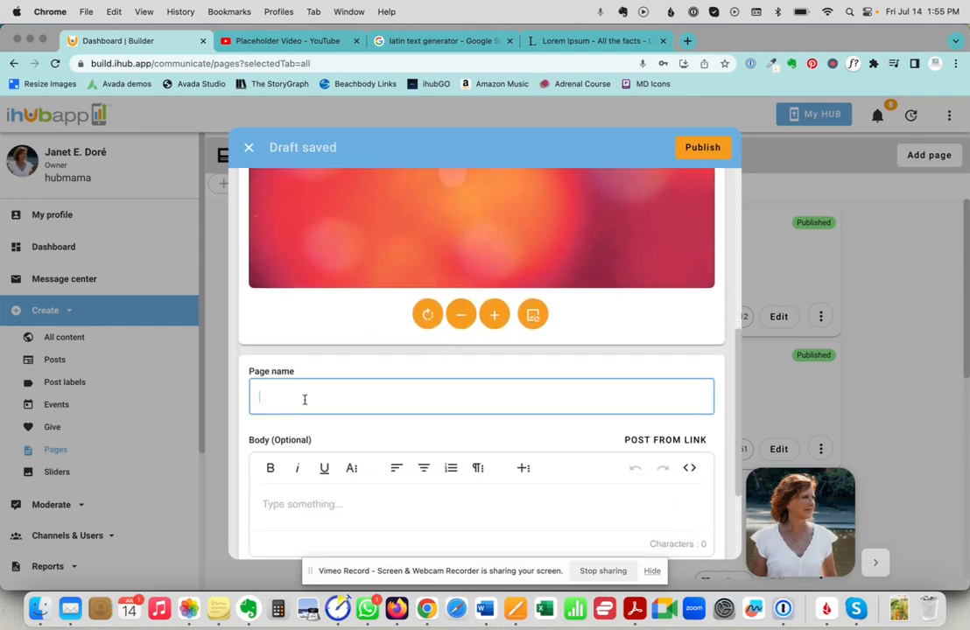
pyautogui.write('Sample Page')
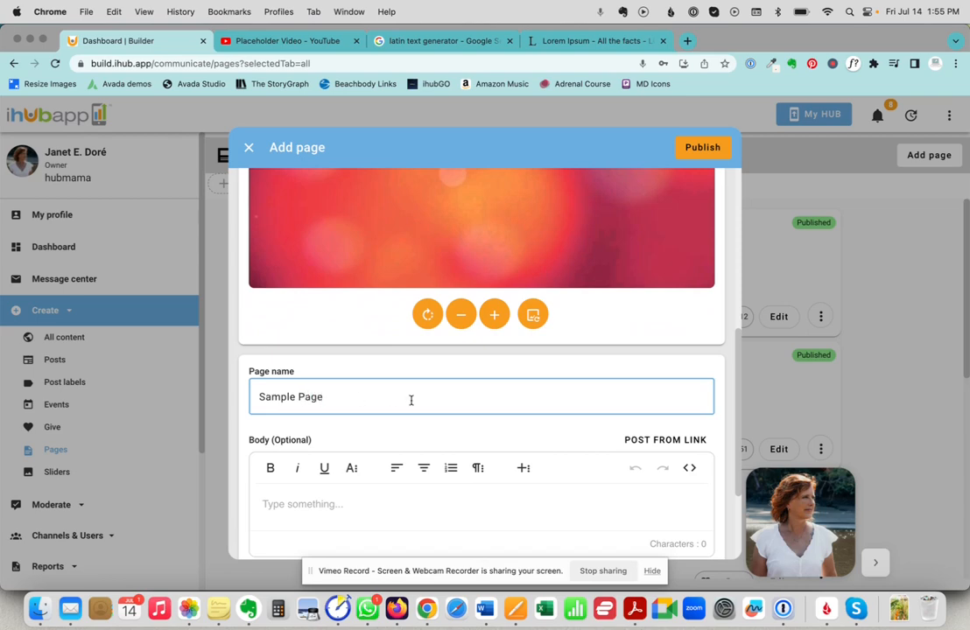
pyautogui.scroll(-2, 441, 411)
# Expand the More Text, More Paragraph and More Rich menus in the Body editor toolbar.
pyautogui.click(317, 440)
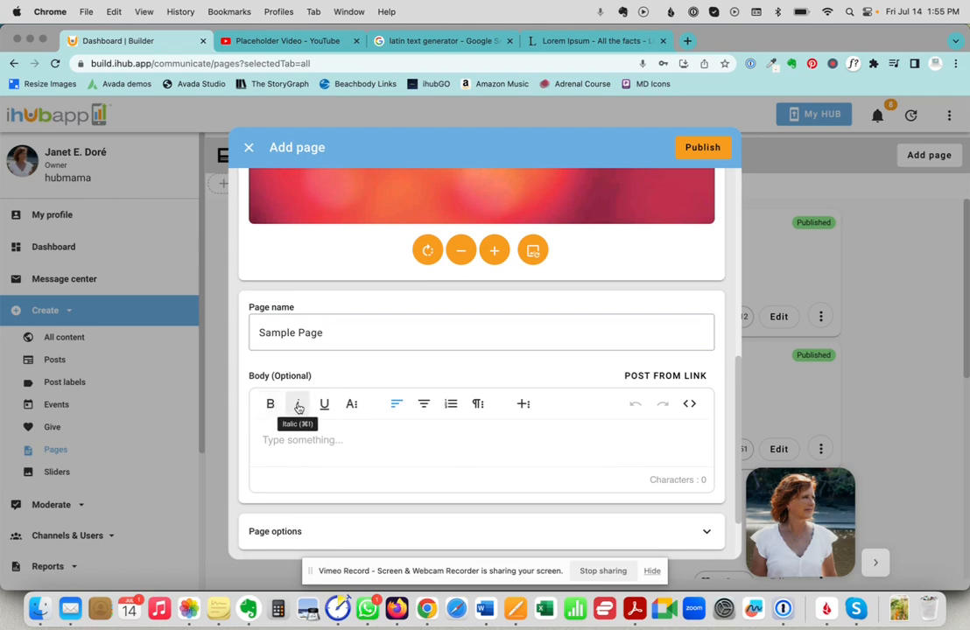
pyautogui.click(356, 409)
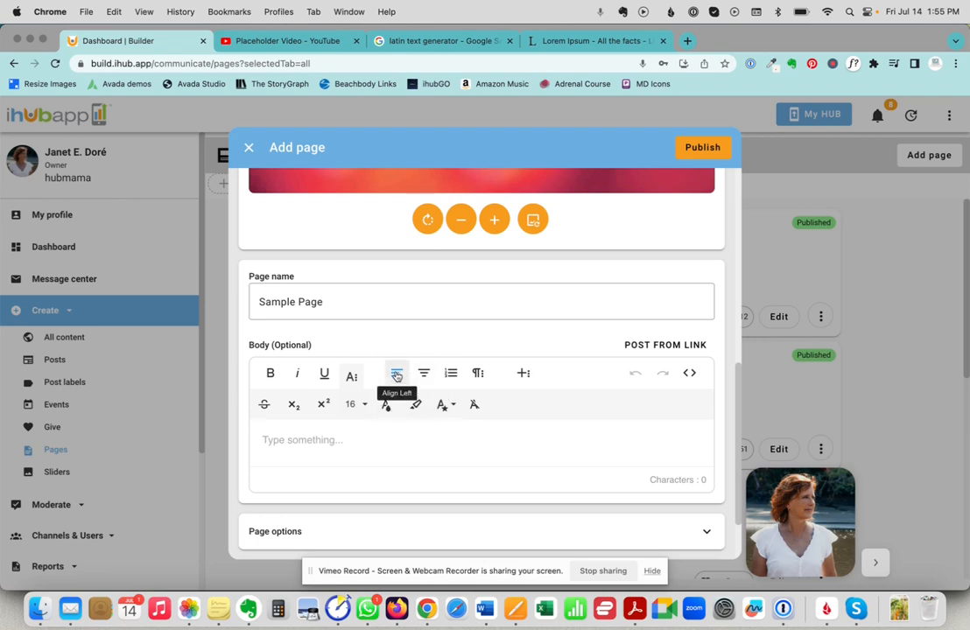
pyautogui.click(478, 373)
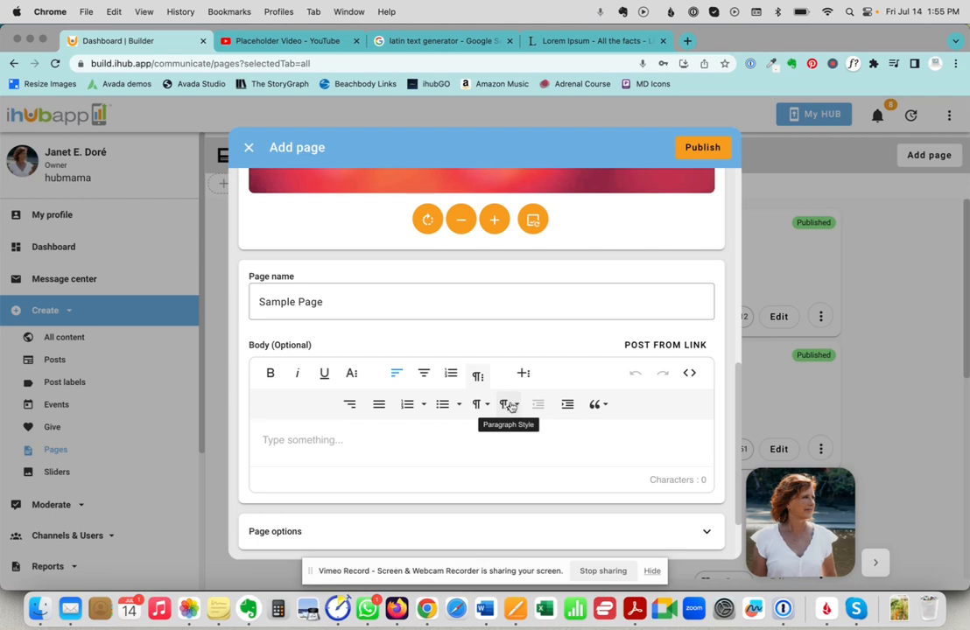
pyautogui.click(526, 377)
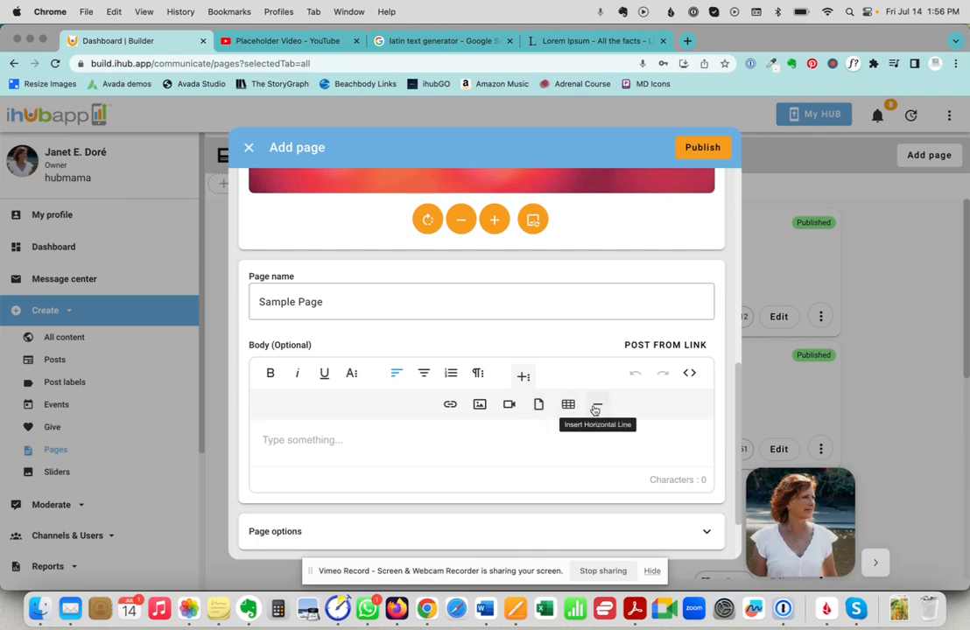
pyautogui.click(291, 446)
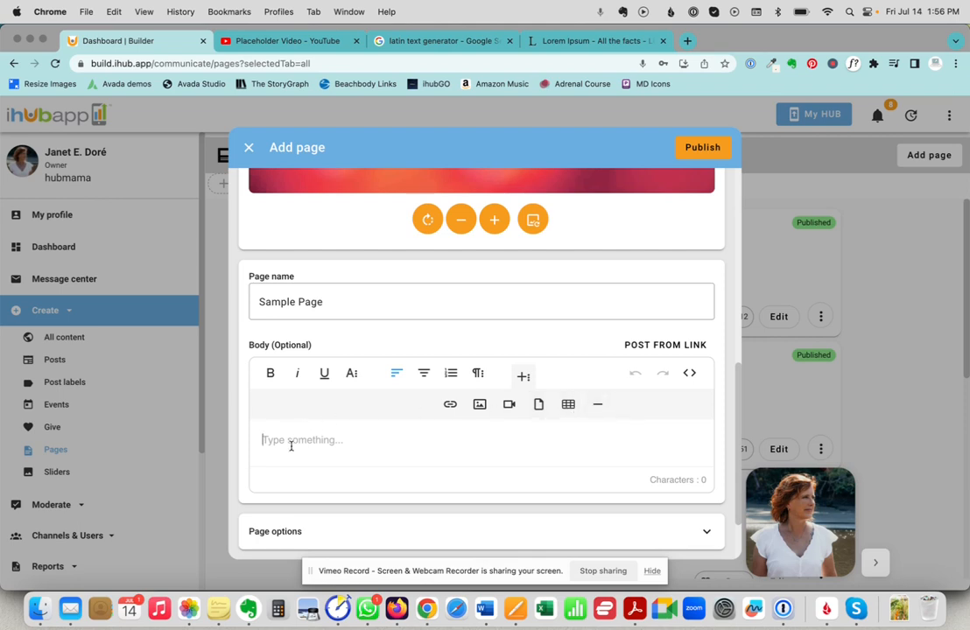
# Remove a stray pasted YouTube link and paste Lorem ipsum paragraphs from lipsum.com into the body.
pyautogui.press('super+v')
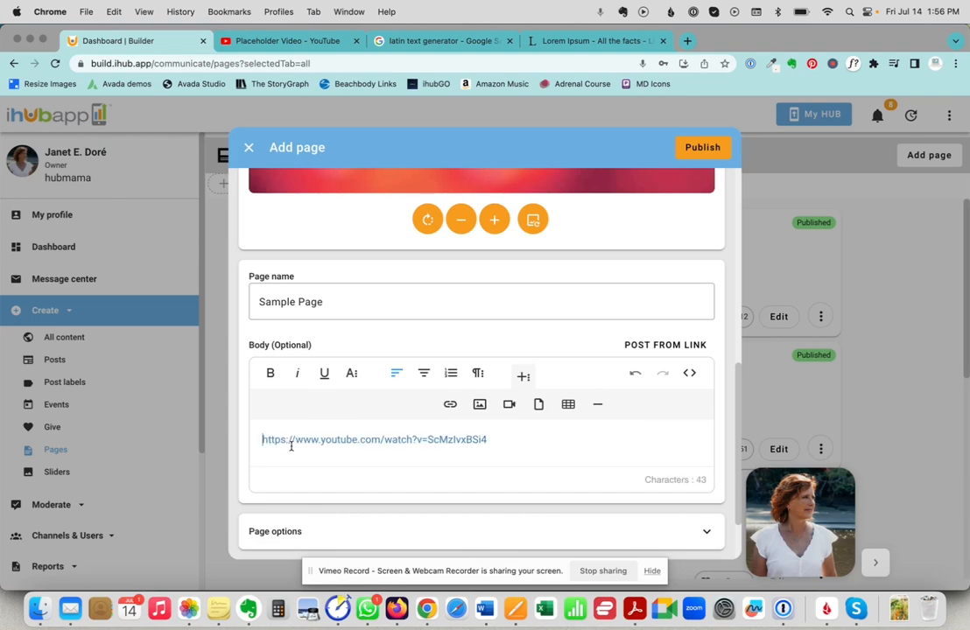
pyautogui.doubleClick(342, 439)
pyautogui.press('super+a')
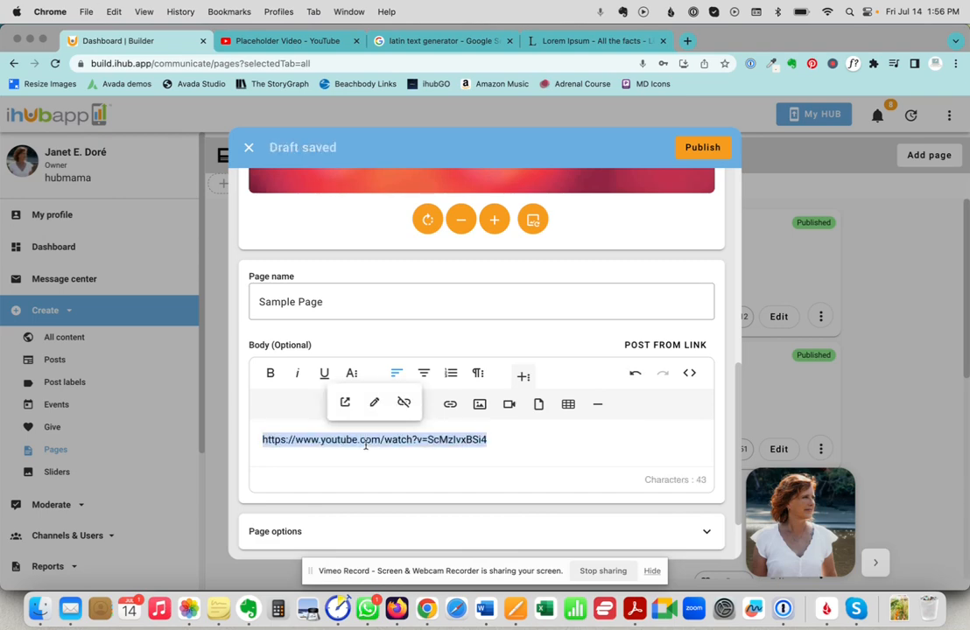
pyautogui.press('BackSpace')
pyautogui.click(486, 40)
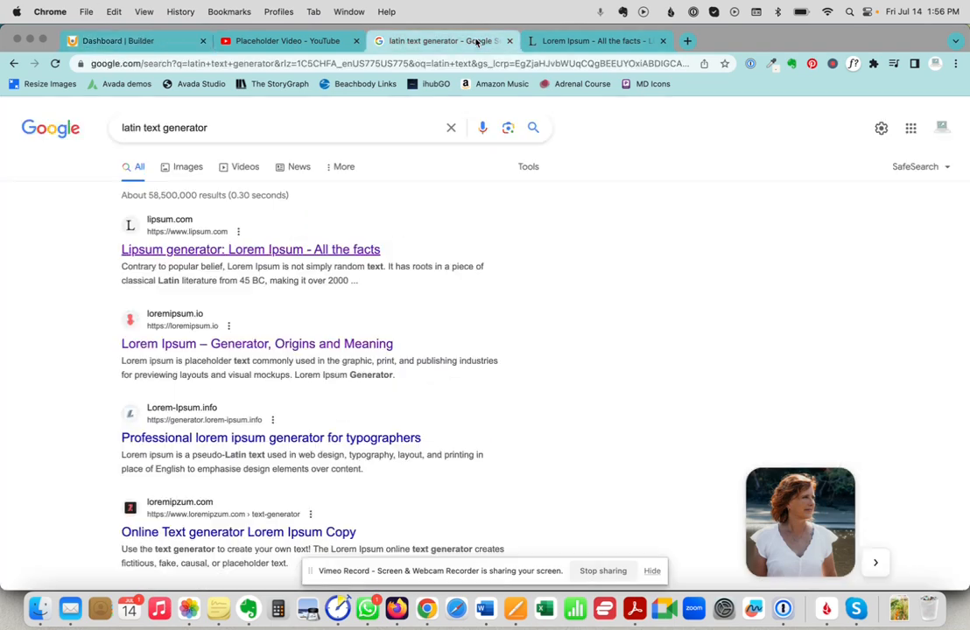
pyautogui.click(529, 41)
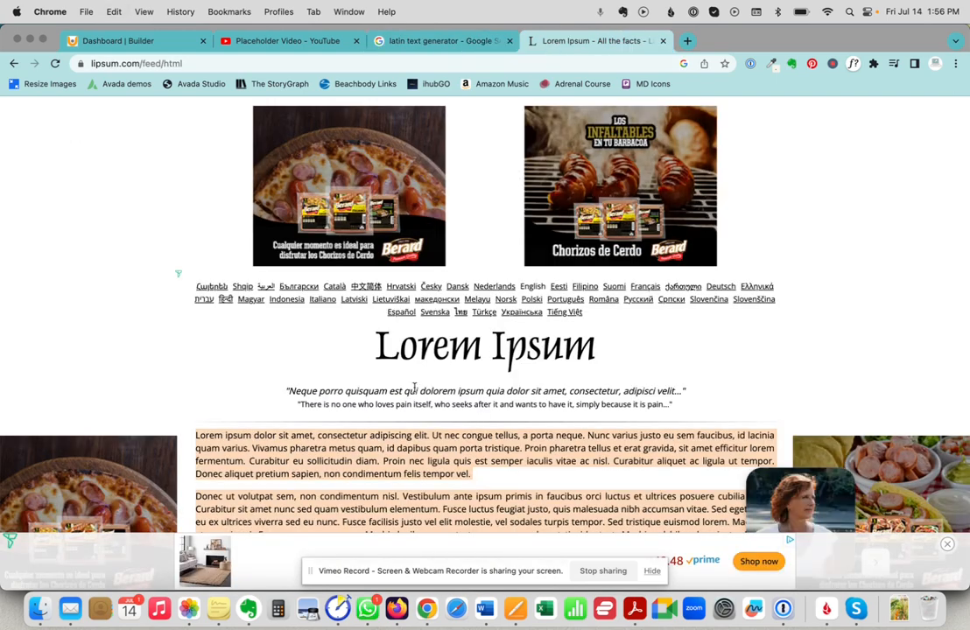
pyautogui.click(139, 40)
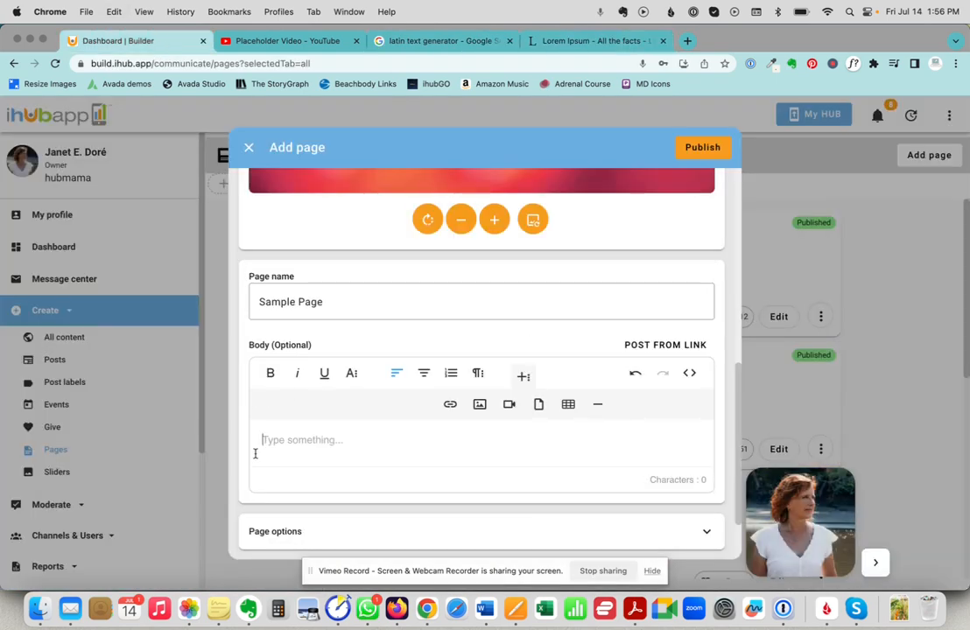
pyautogui.press('super+v')
# Delete the blank lines between the Lorem ipsum paragraphs, including before the Maecenas paragraph.
pyautogui.scroll(-3, 340, 507)
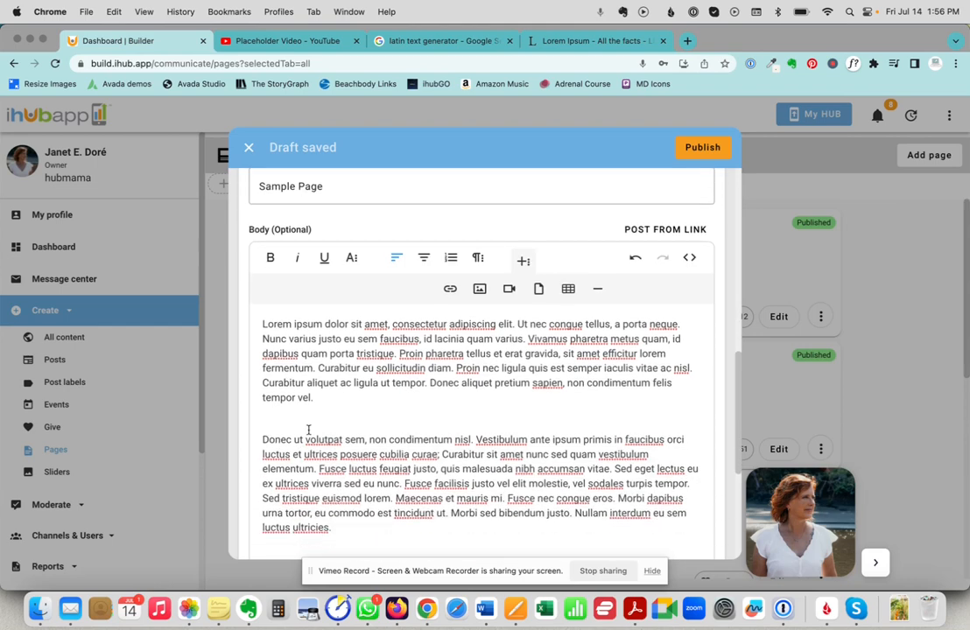
pyautogui.click(297, 414)
pyautogui.press('BackSpace')
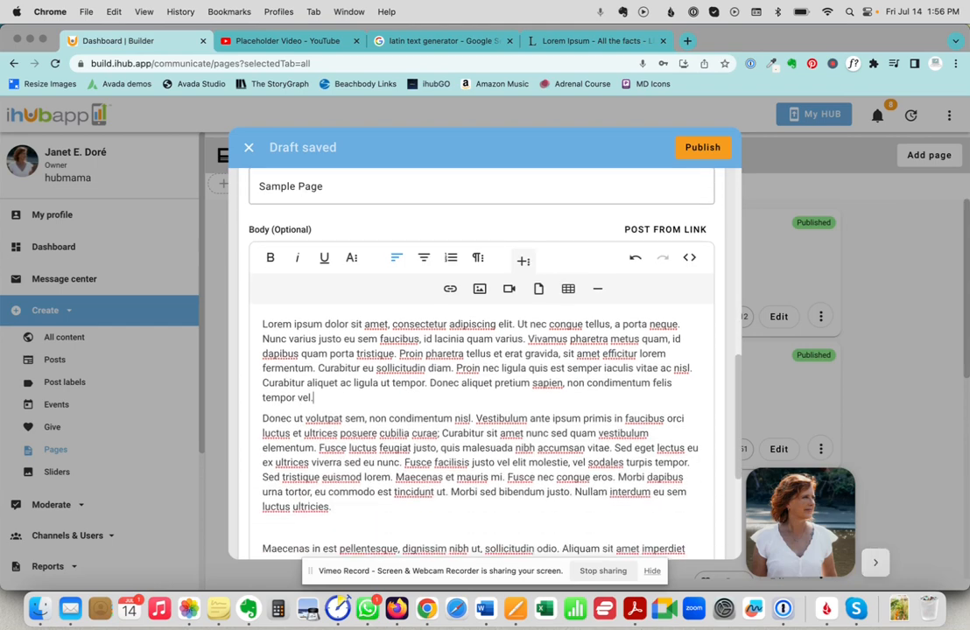
pyautogui.click(302, 522)
pyautogui.press('BackSpace')
pyautogui.scroll(-5, 363, 464)
pyautogui.scroll(6, 364, 466)
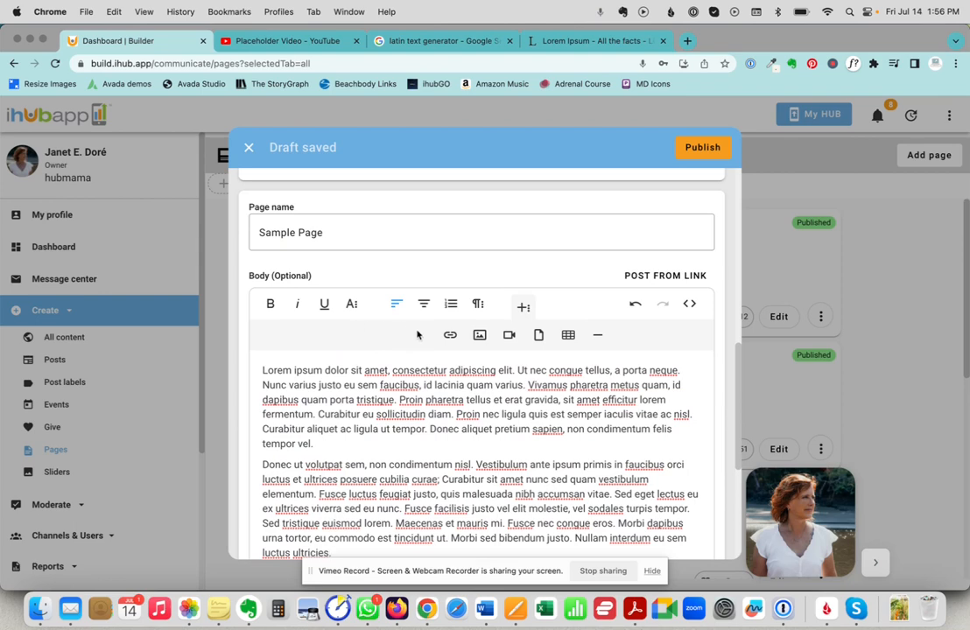
# Add a centred 'Page Title' line above the body text, formatted as Heading 1.
pyautogui.click(262, 370)
pyautogui.press('Return')
pyautogui.write('Page Title')
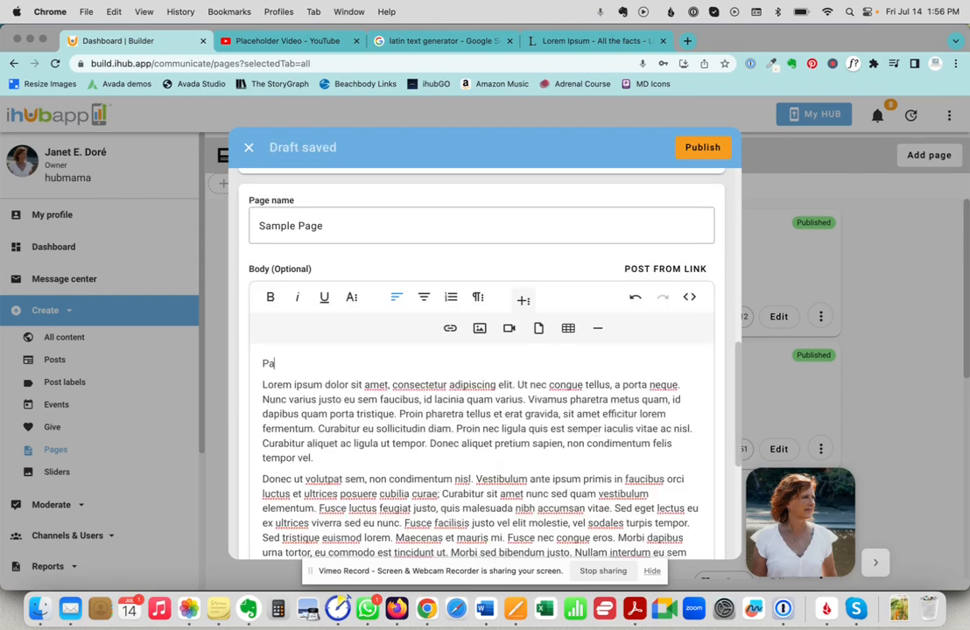
pyautogui.click(422, 298)
pyautogui.click(484, 302)
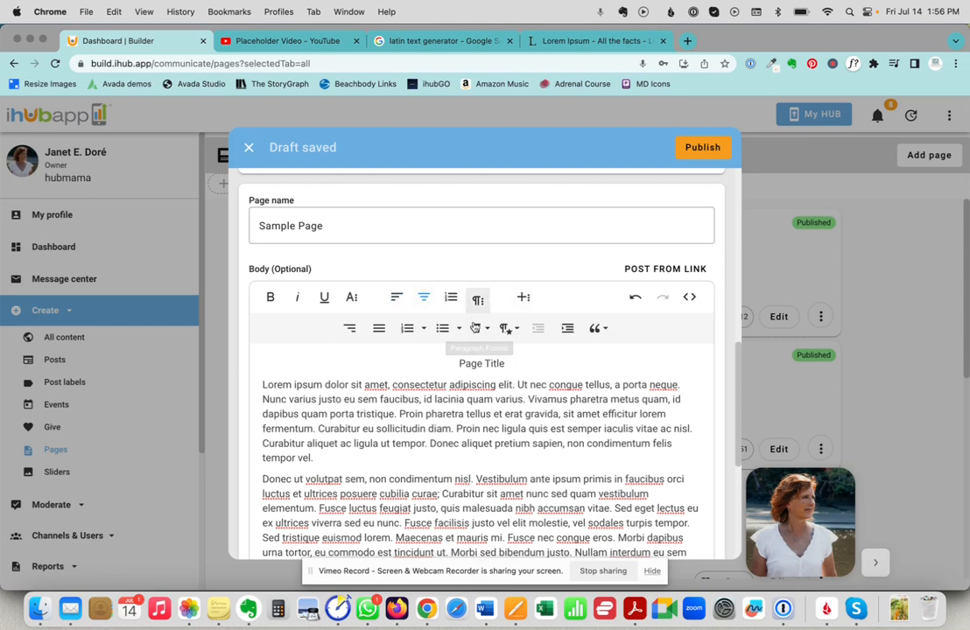
pyautogui.click(480, 330)
pyautogui.click(509, 379)
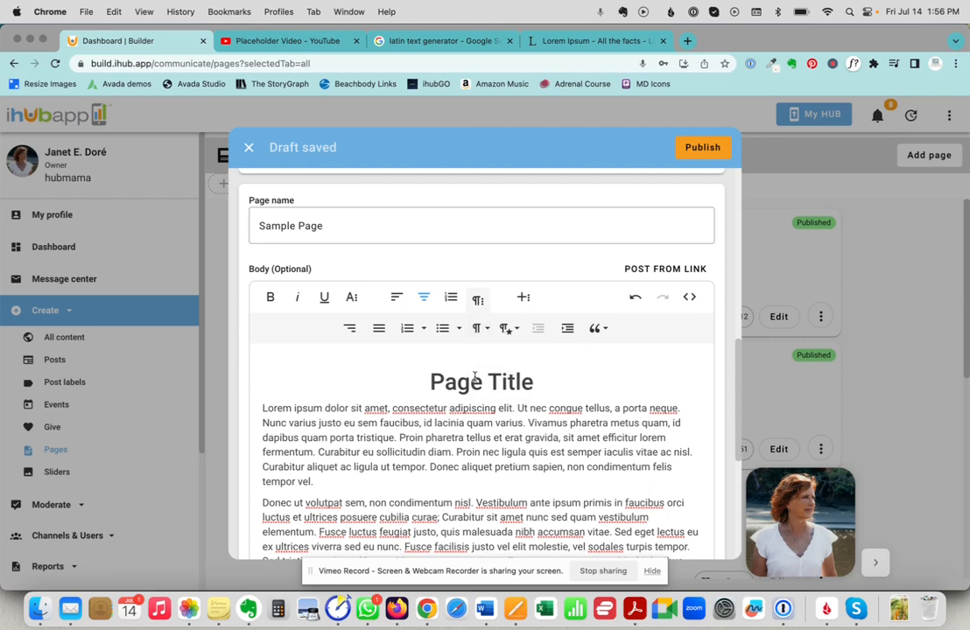
# Apply the Bordered paragraph style to the second paragraph.
pyautogui.scroll(-1, 385, 372)
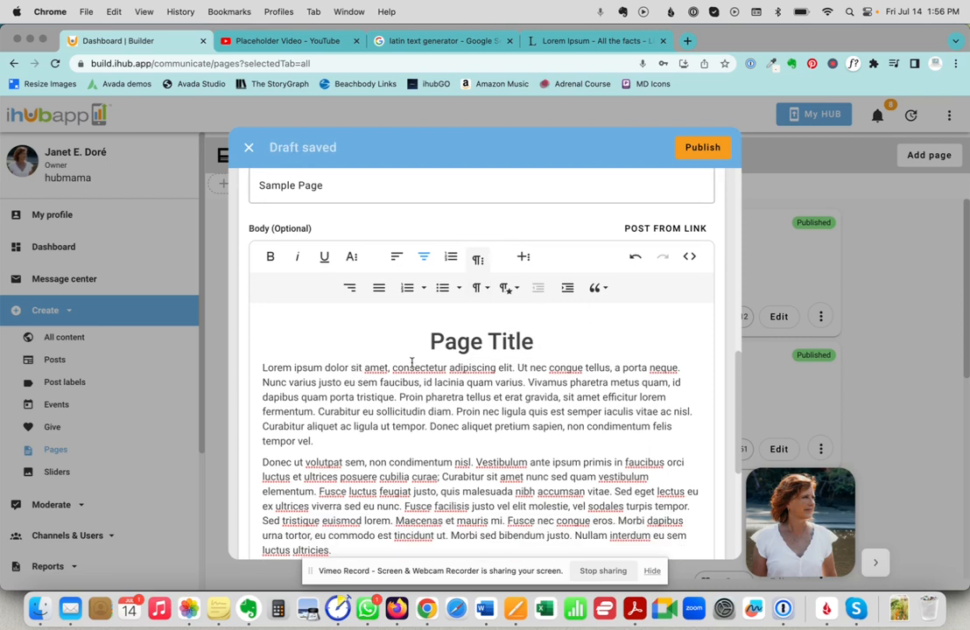
pyautogui.scroll(-1, 272, 462)
pyautogui.tripleClick(271, 462)
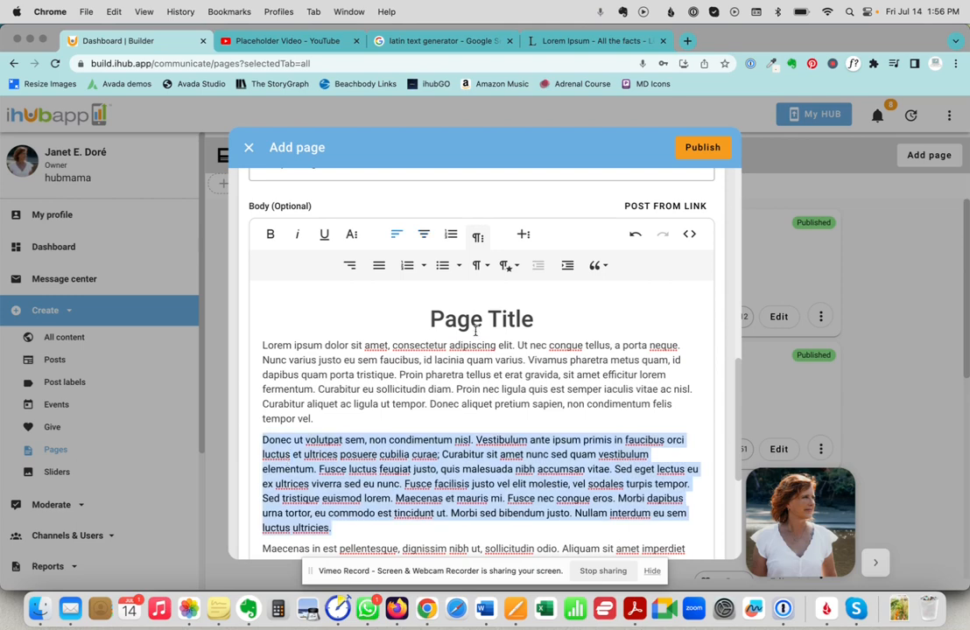
pyautogui.click(507, 266)
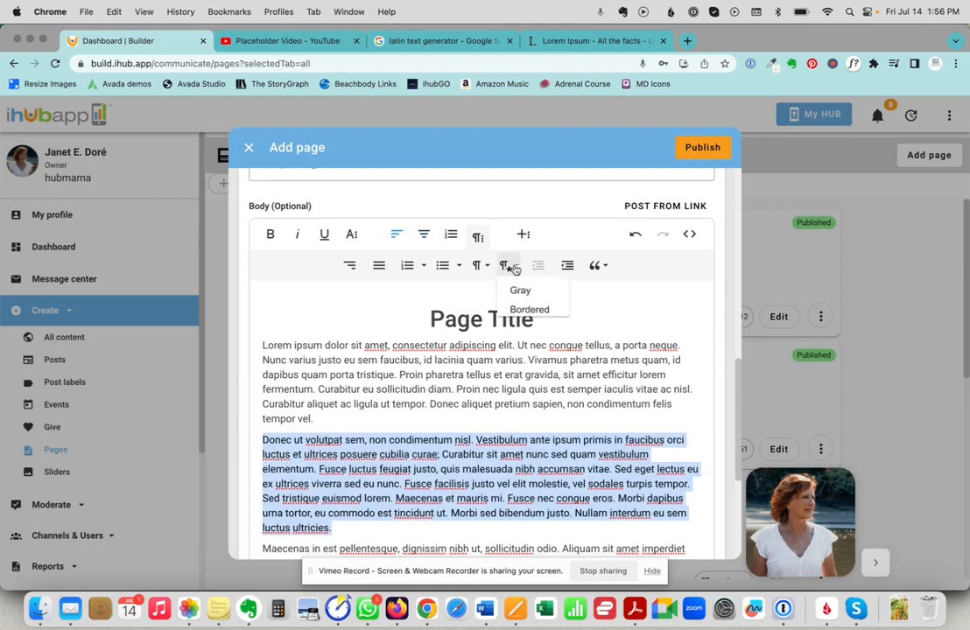
pyautogui.click(527, 312)
pyautogui.click(394, 401)
pyautogui.scroll(-5, 396, 396)
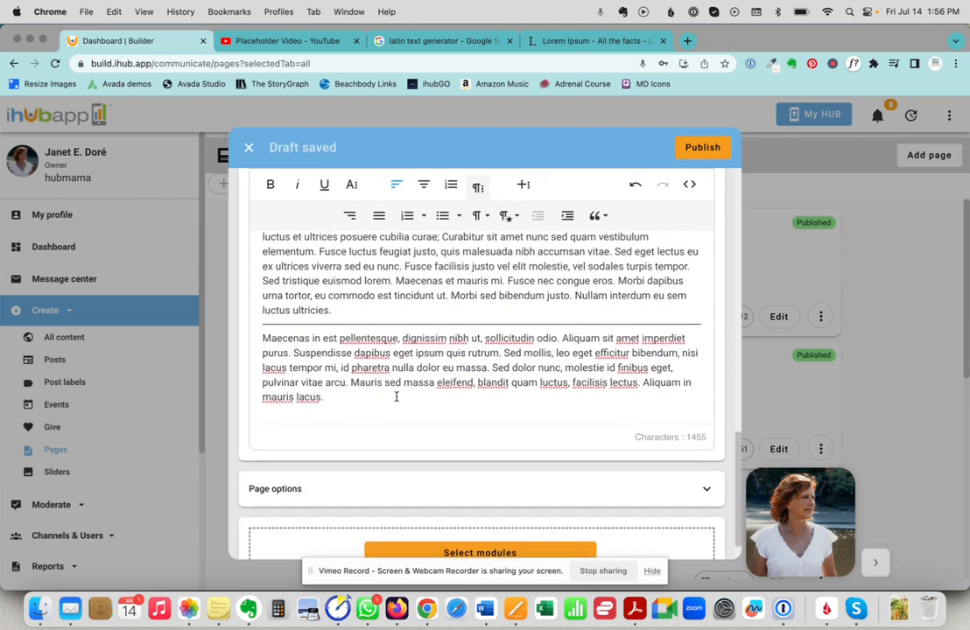
pyautogui.scroll(-1, 396, 397)
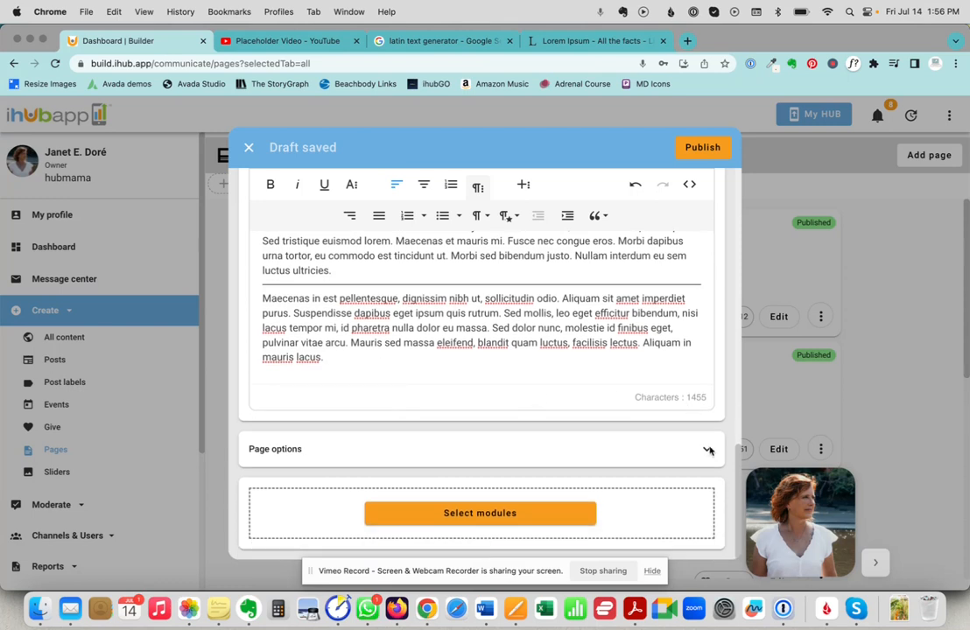
# Expand Page options and go through the URL slug, keywords and meta description fields.
pyautogui.click(707, 451)
pyautogui.scroll(-4, 561, 359)
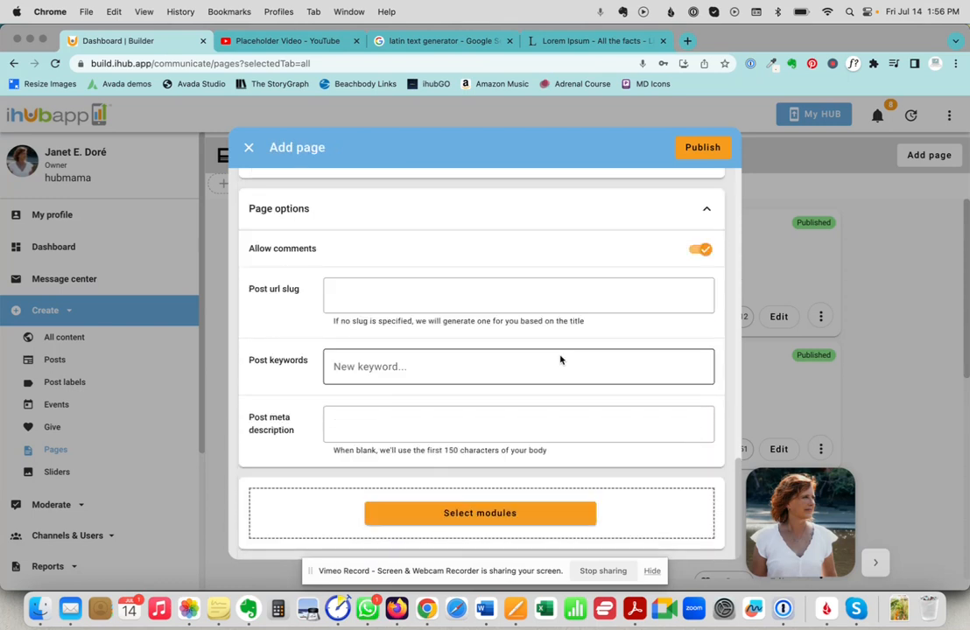
pyautogui.click(342, 291)
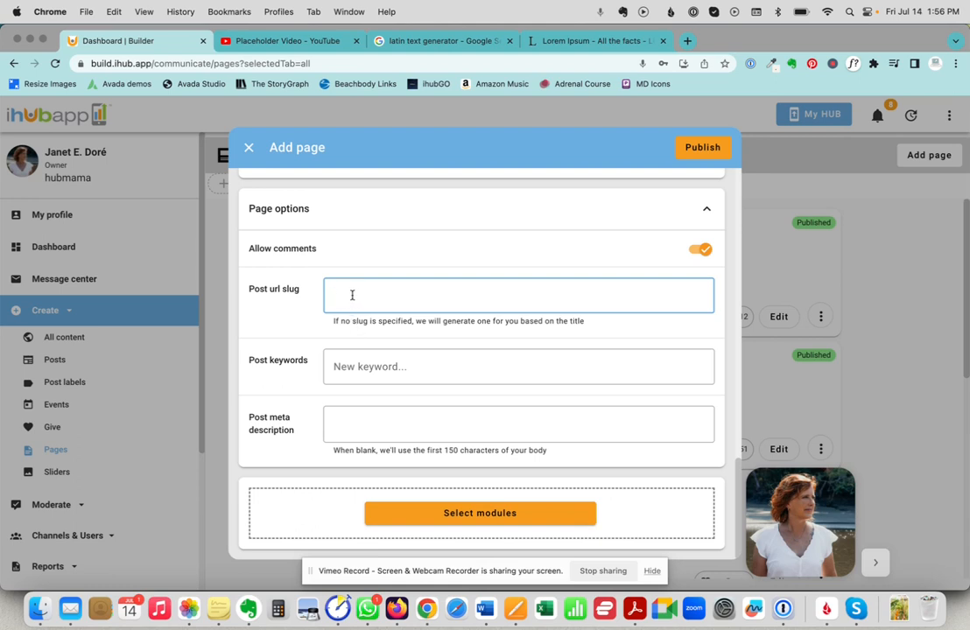
pyautogui.click(350, 363)
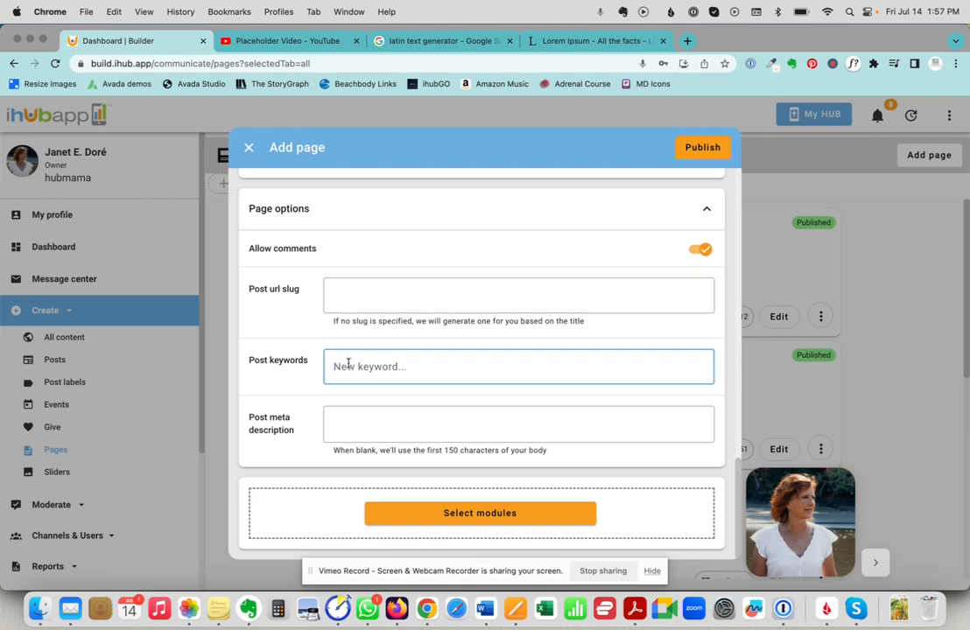
pyautogui.click(347, 422)
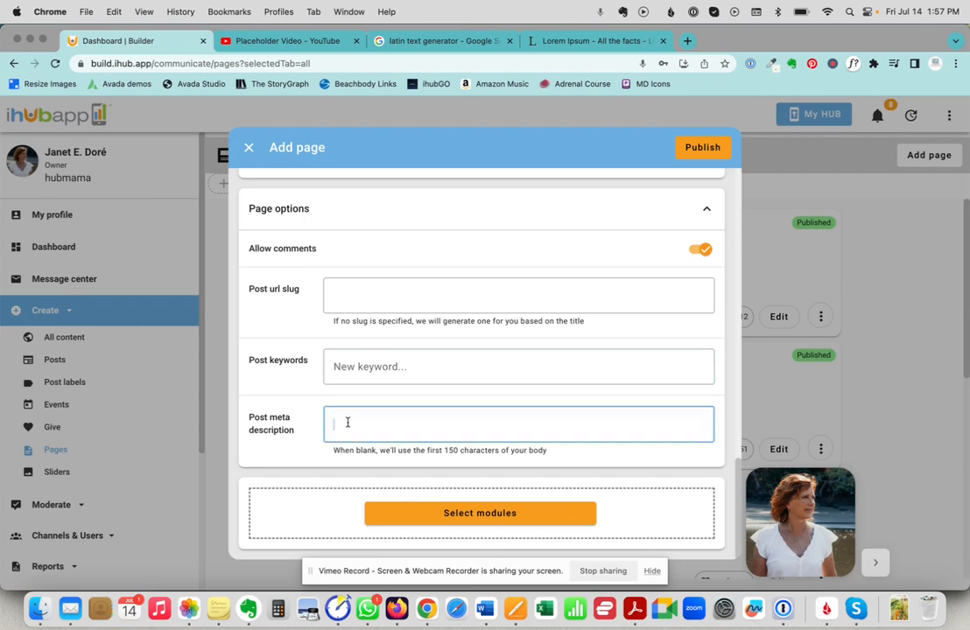
# Switch on the Call to action, Map location, Photo album, Survey questions and Tasks modules.
pyautogui.click(479, 514)
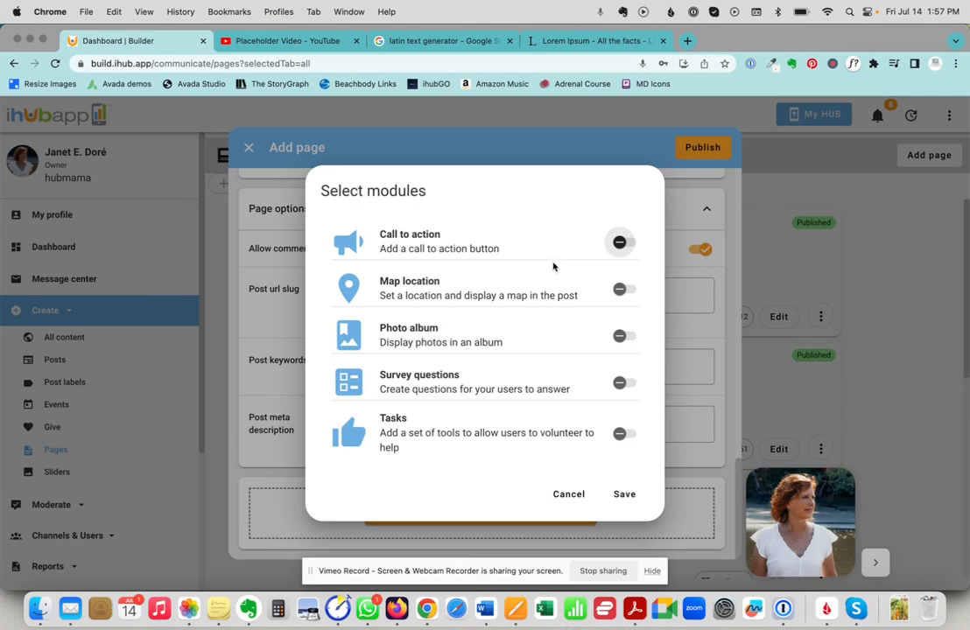
pyautogui.click(620, 244)
pyautogui.click(620, 289)
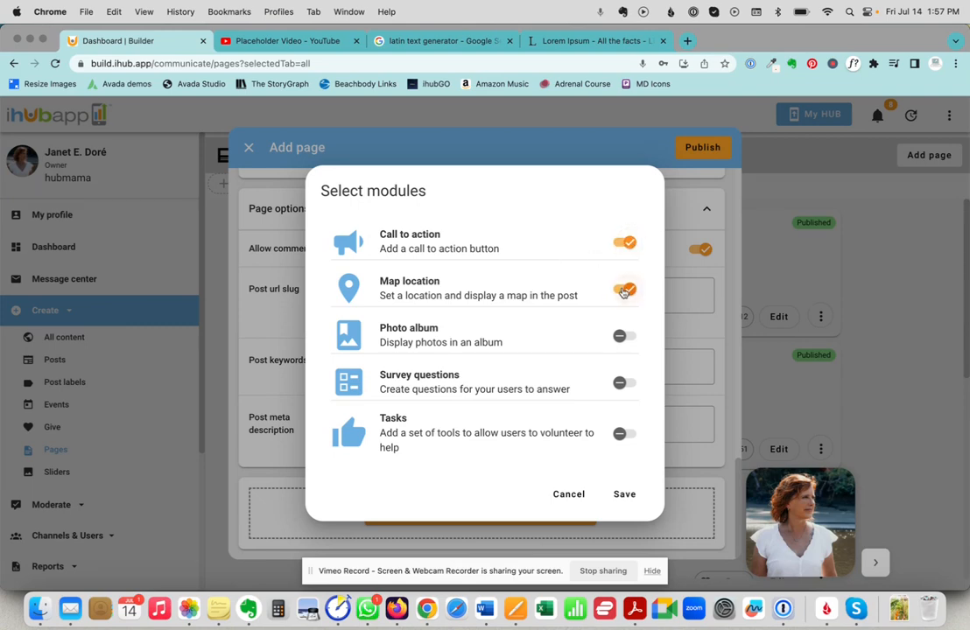
pyautogui.click(620, 337)
pyautogui.click(620, 384)
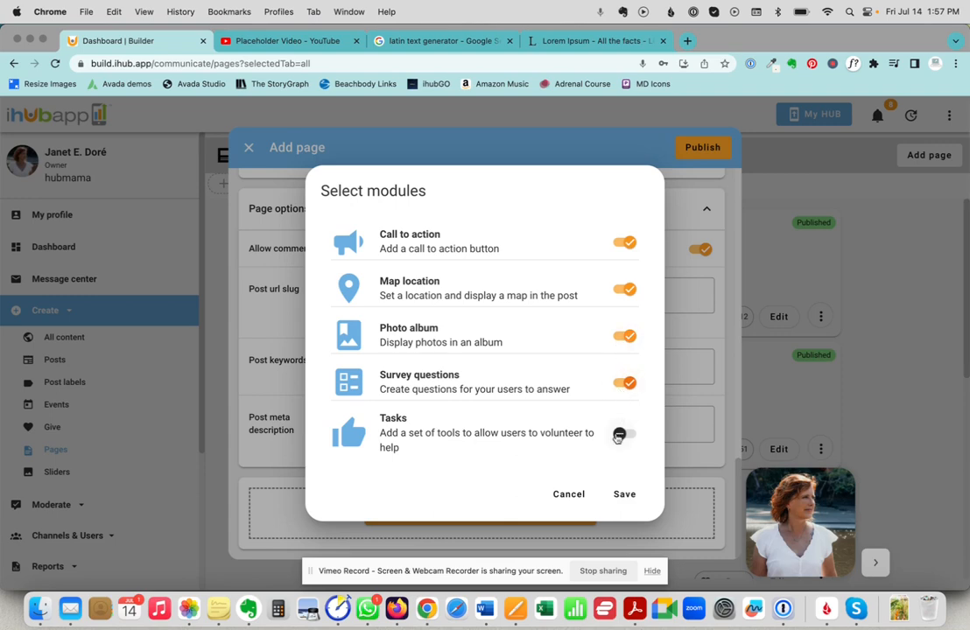
pyautogui.click(620, 434)
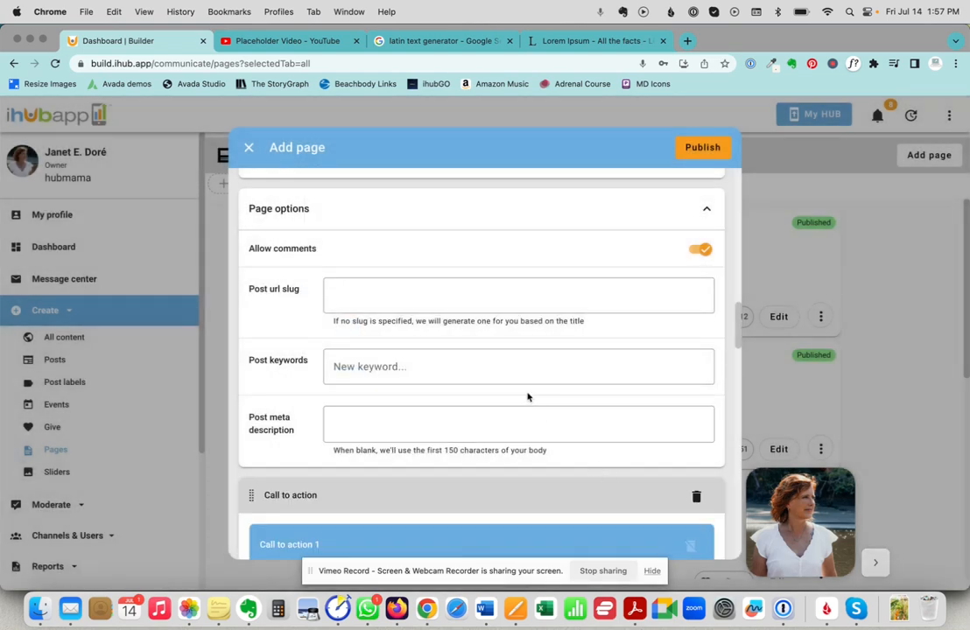
# Enter 'Call to action' as the description and 'Question for contact form' as Question 1.
pyautogui.scroll(-4, 495, 396)
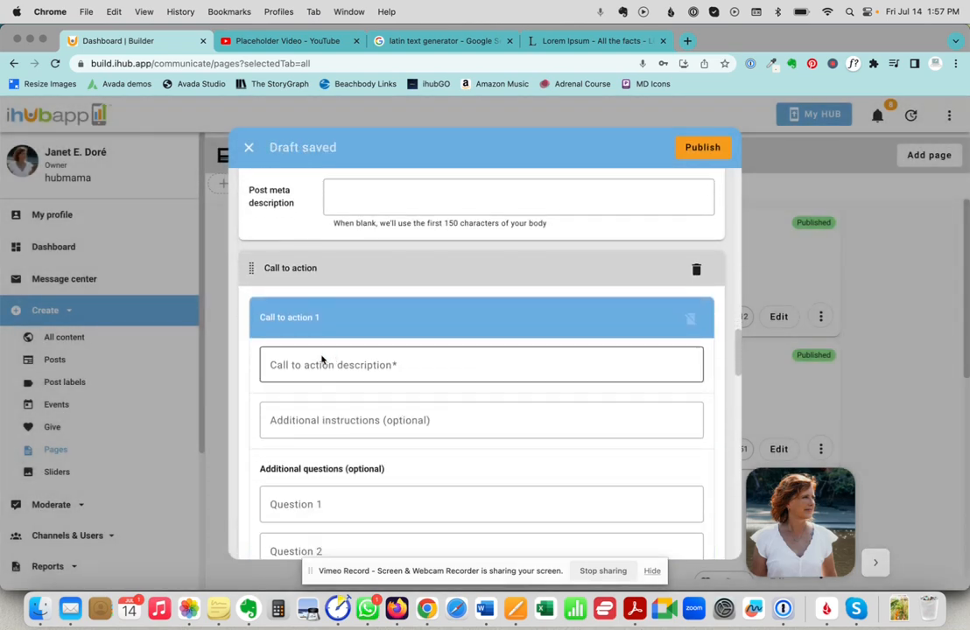
pyautogui.click(304, 363)
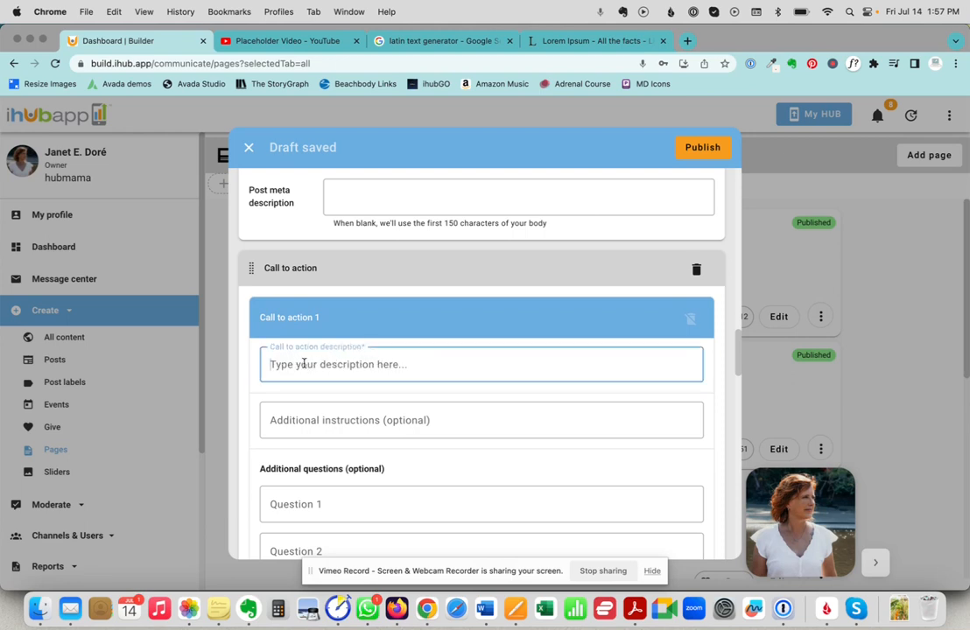
pyautogui.write('Call')
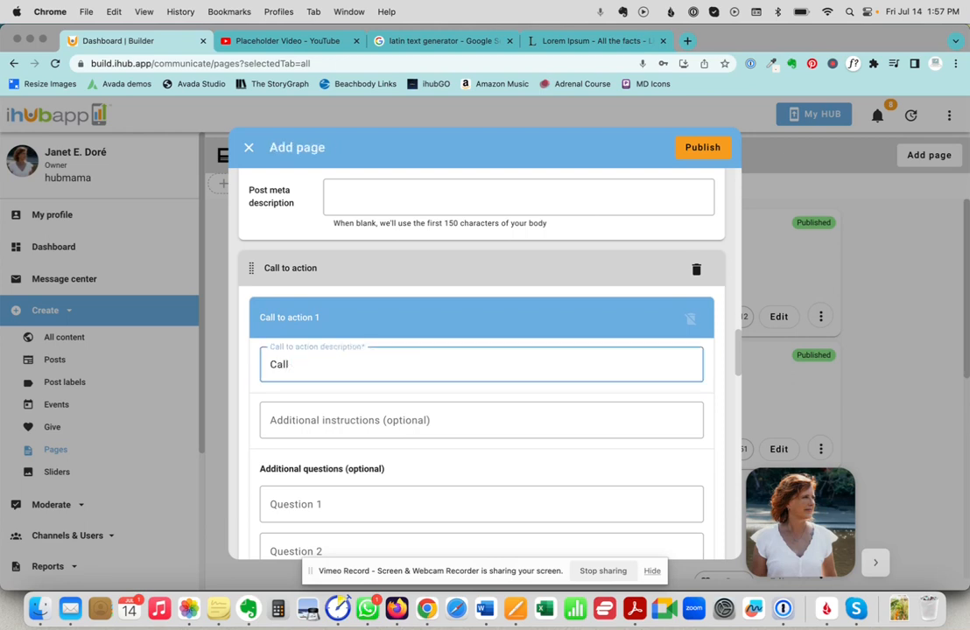
pyautogui.write(' to action!')
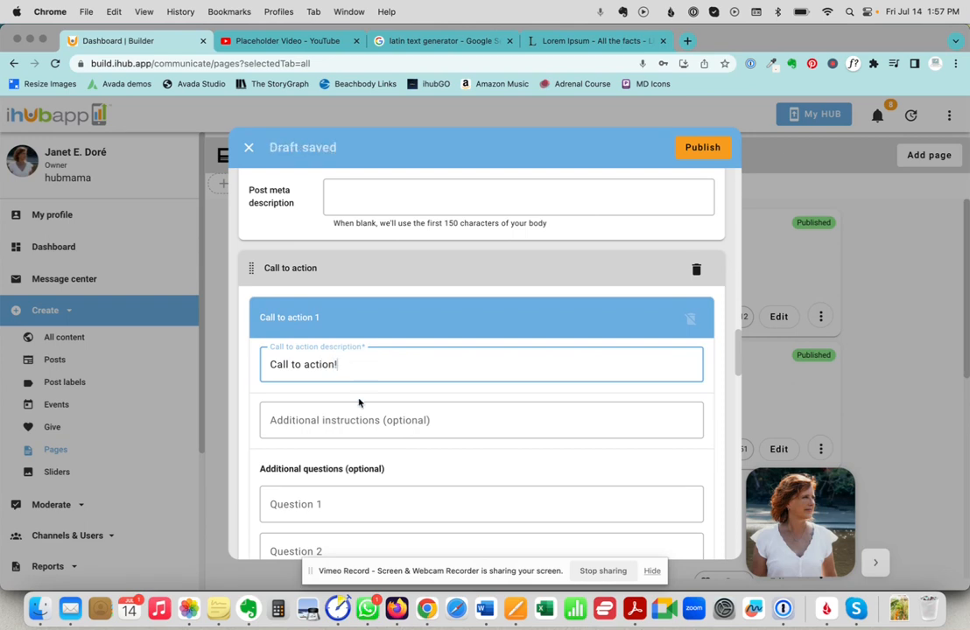
pyautogui.click(352, 420)
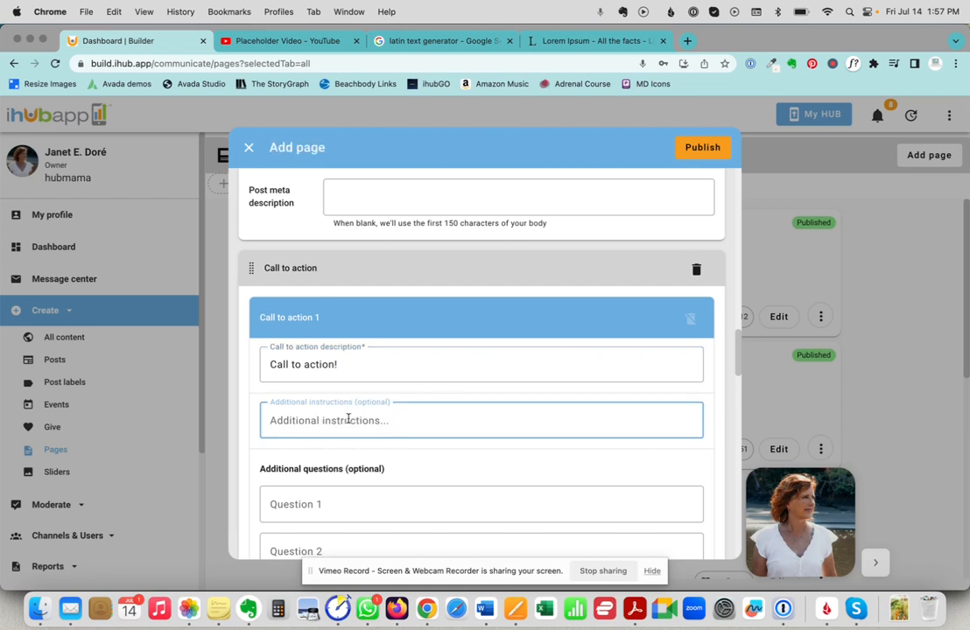
pyautogui.scroll(-2, 348, 420)
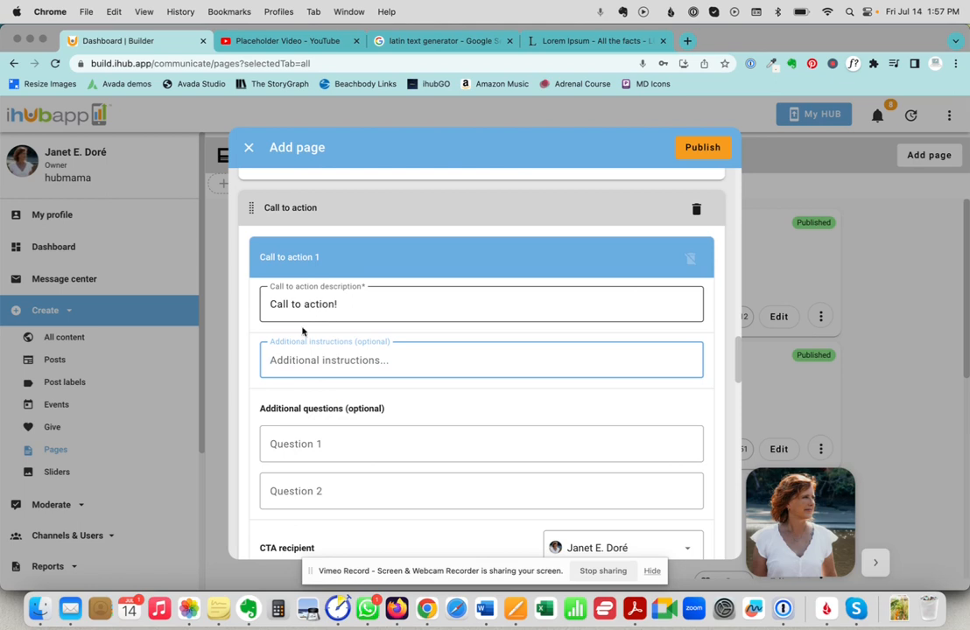
pyautogui.click(300, 444)
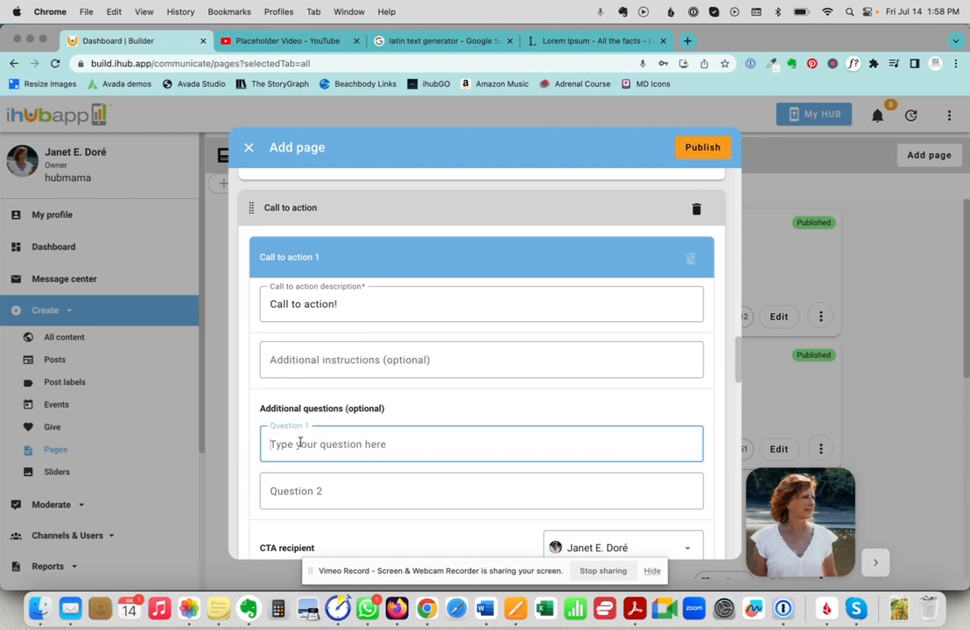
pyautogui.write('Quest')
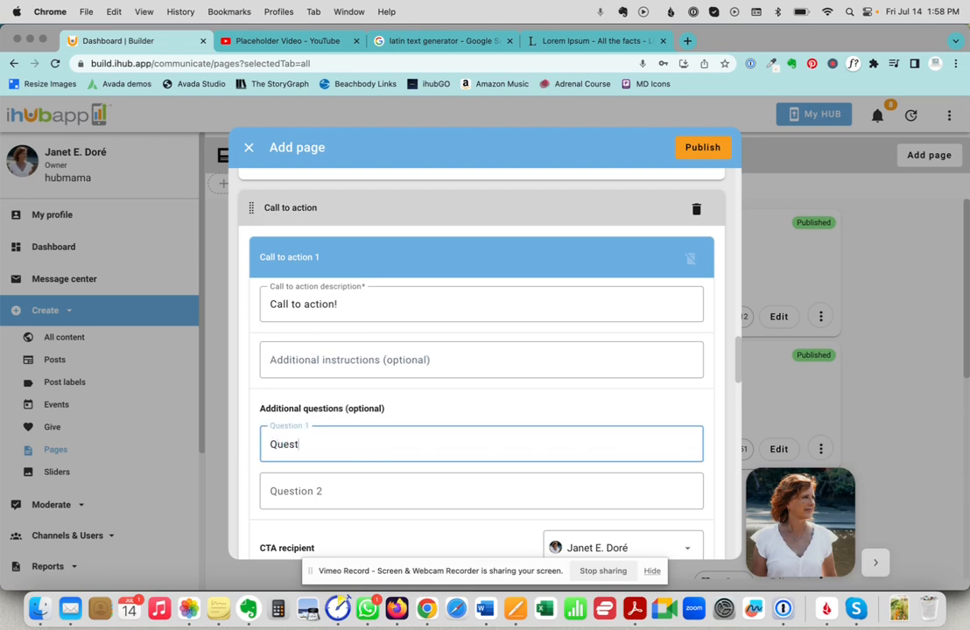
pyautogui.write('ion for contact form:')
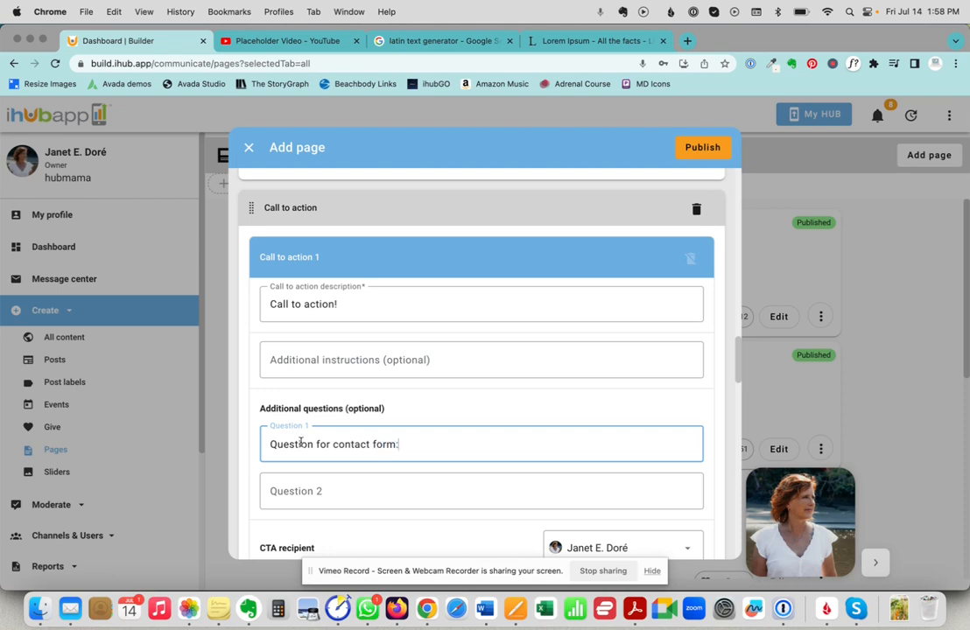
pyautogui.scroll(-3, 353, 412)
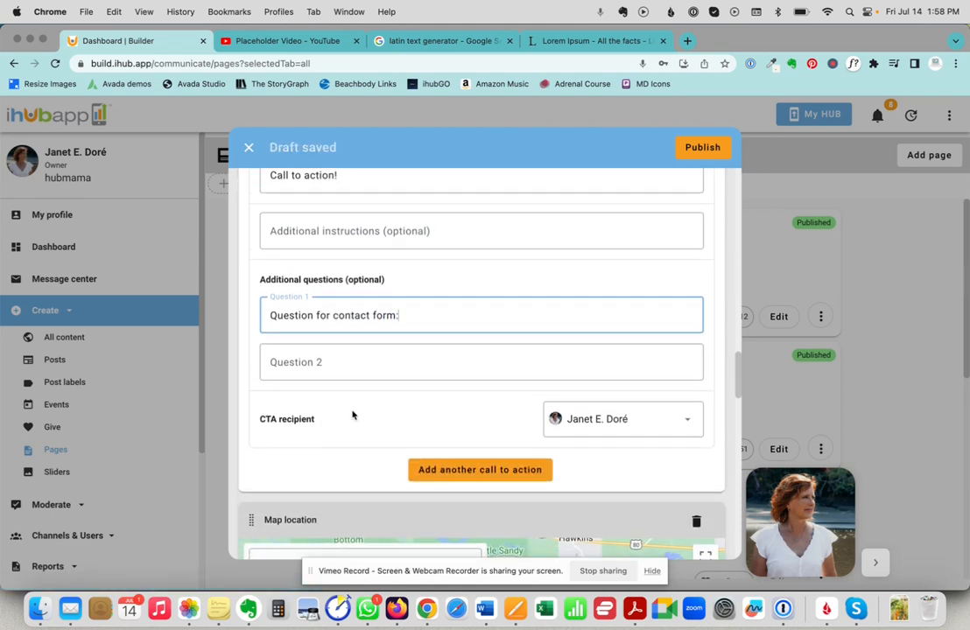
pyautogui.scroll(-3, 353, 415)
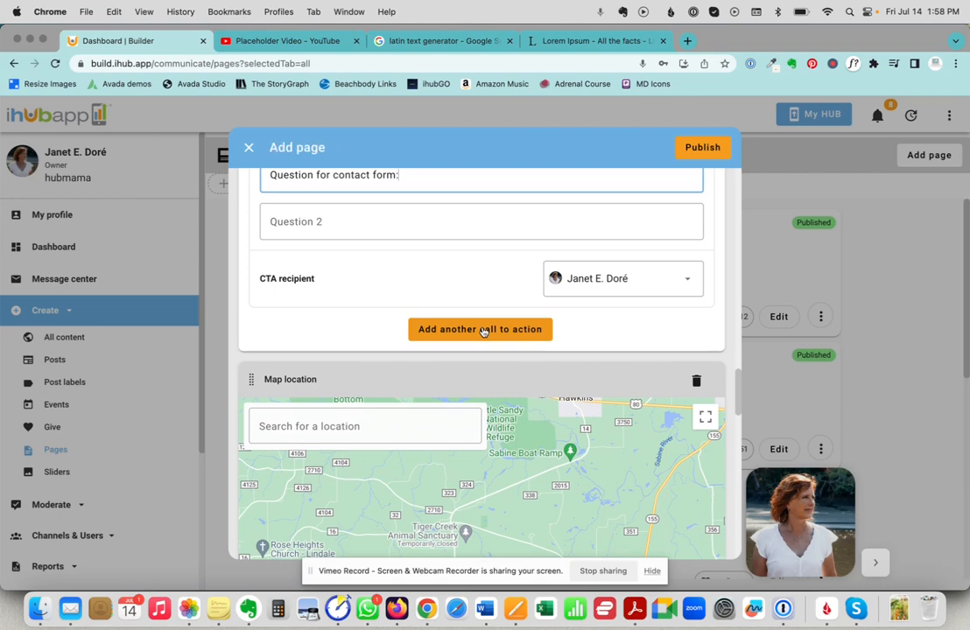
pyautogui.scroll(-1, 351, 324)
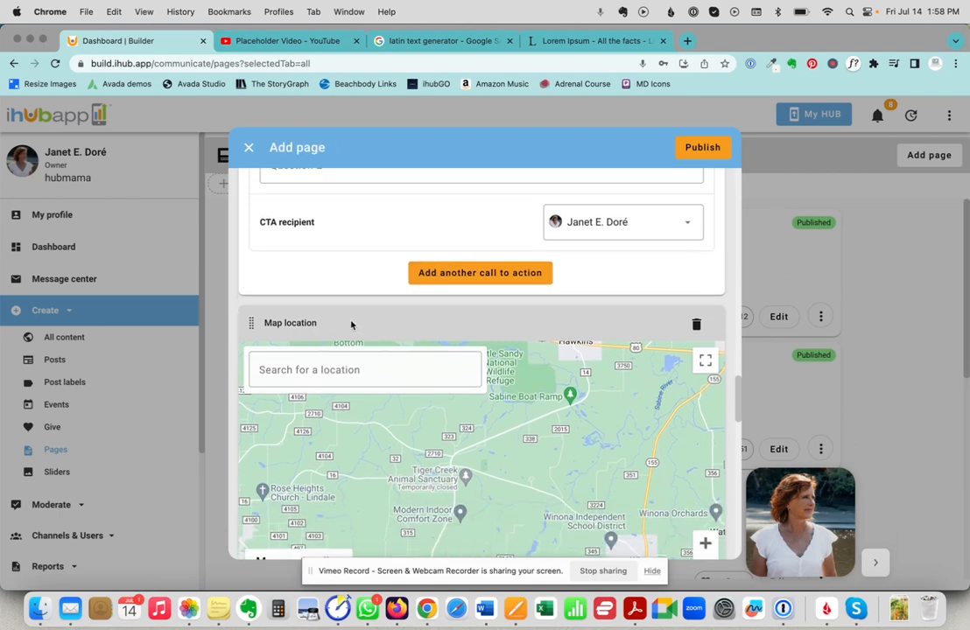
pyautogui.scroll(-1, 351, 324)
pyautogui.click(291, 348)
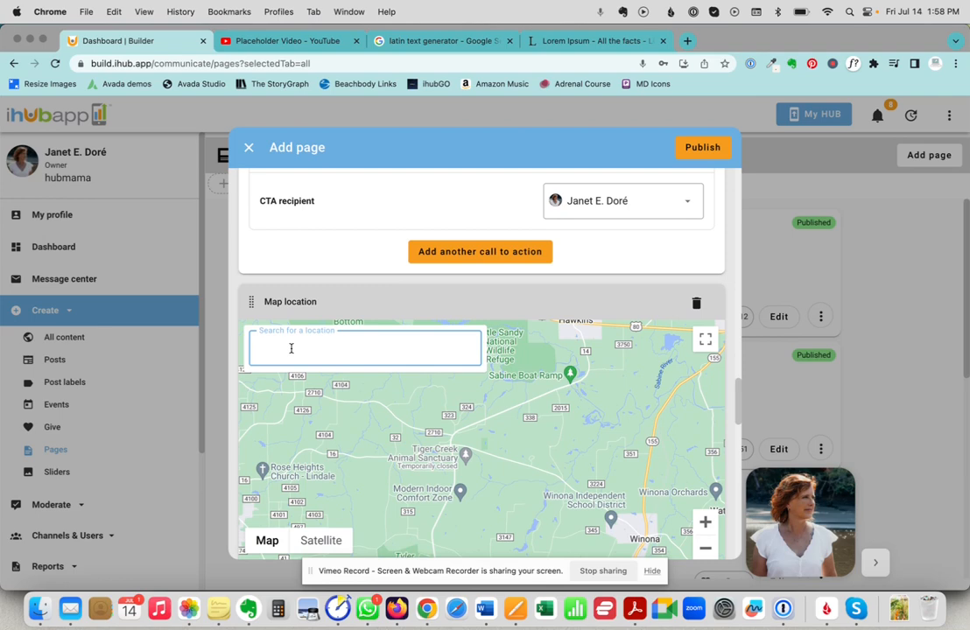
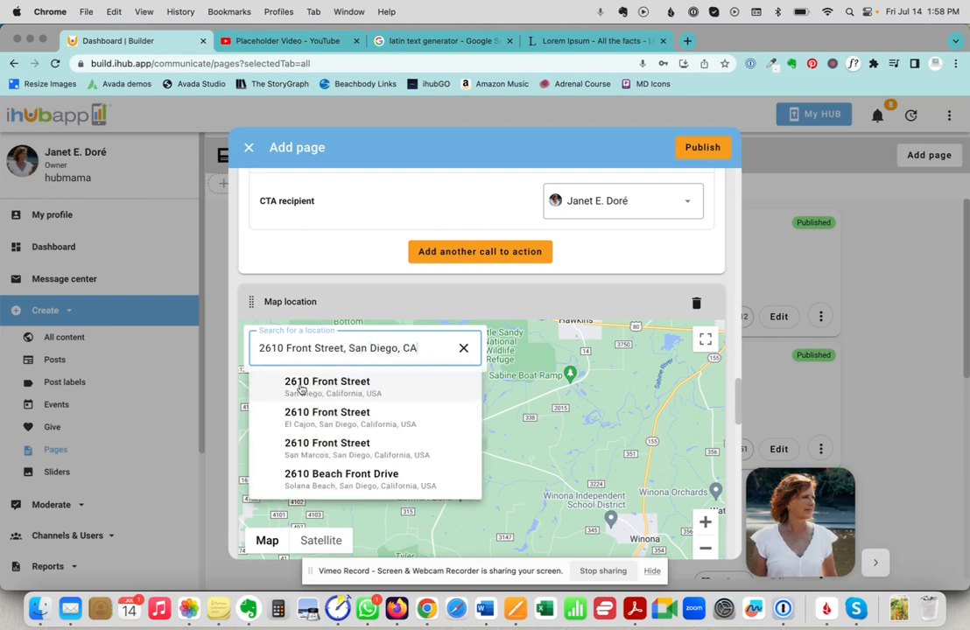
pyautogui.click(301, 386)
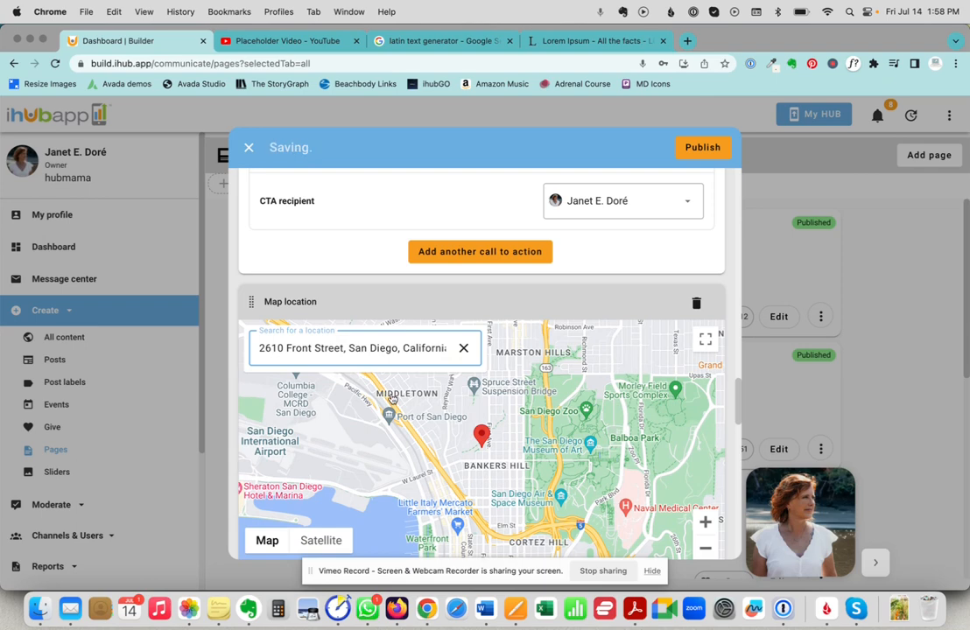
pyautogui.scroll(-2, 392, 399)
pyautogui.scroll(-2, 392, 399)
# Upload Hub Mama chat.jpeg from Downloads into the Photo album.
pyautogui.scroll(-3, 342, 377)
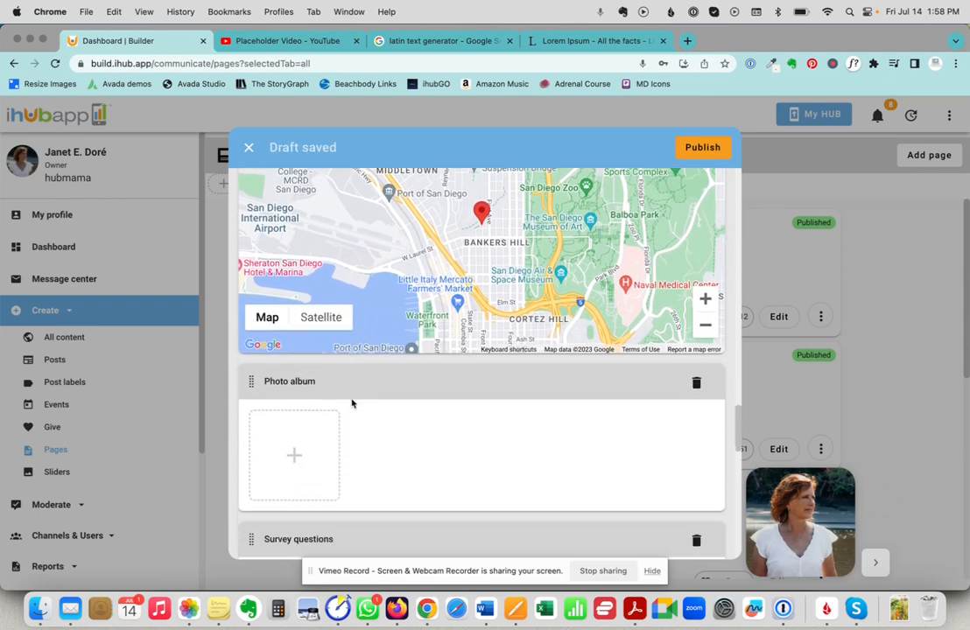
pyautogui.click(294, 435)
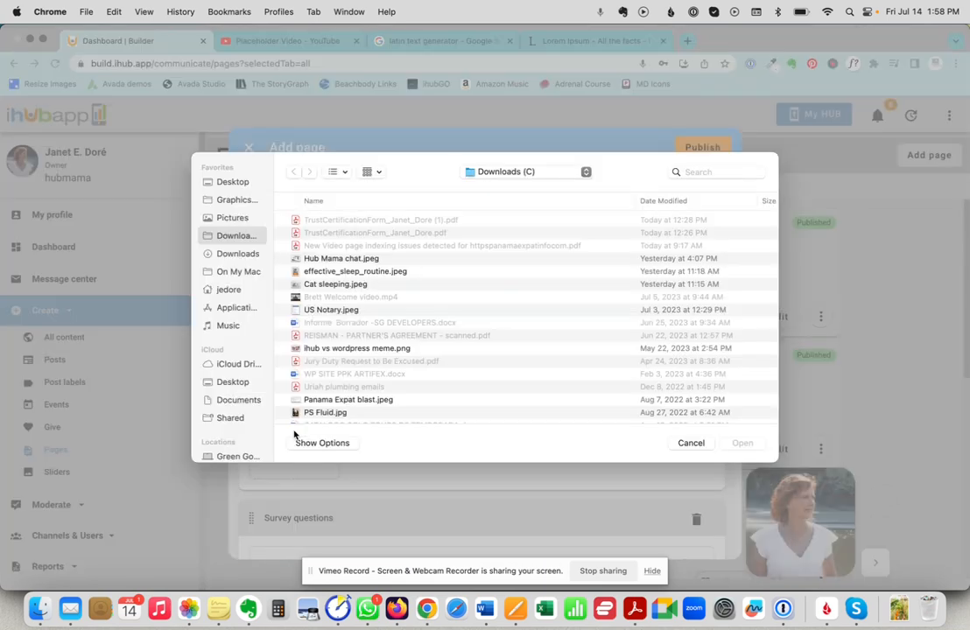
pyautogui.click(328, 261)
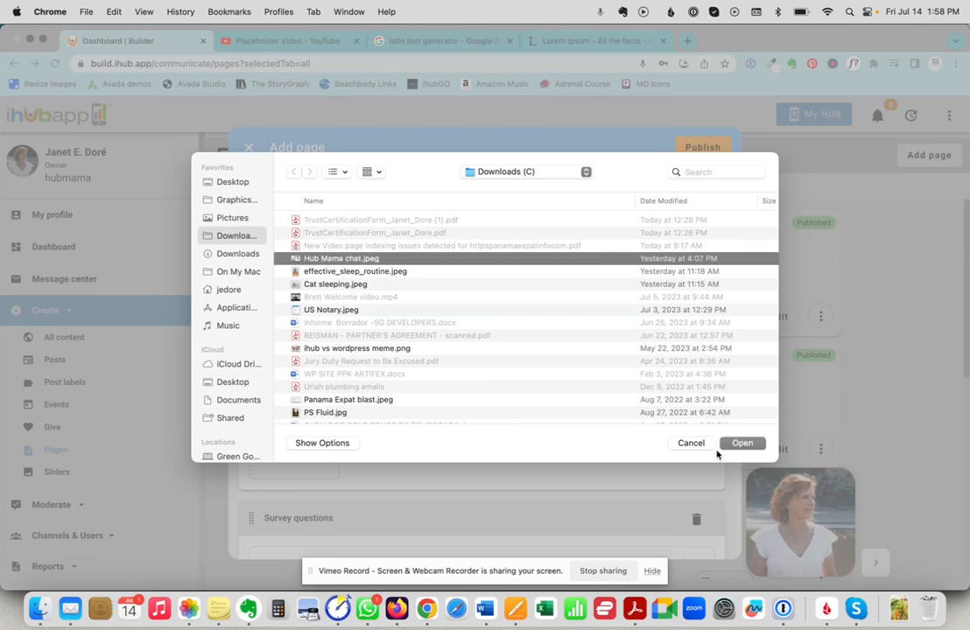
pyautogui.click(742, 443)
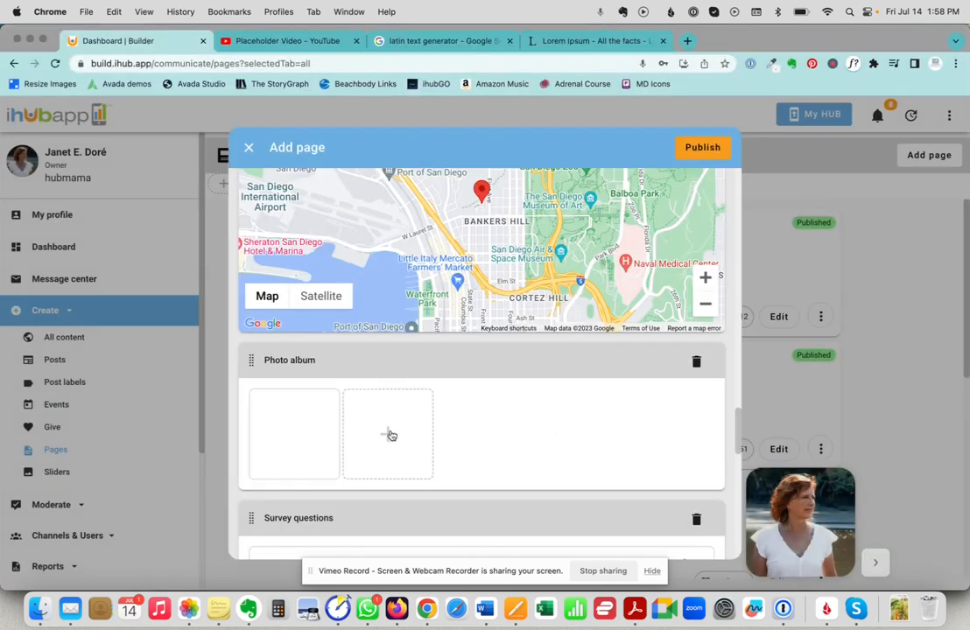
pyautogui.scroll(-1, 394, 409)
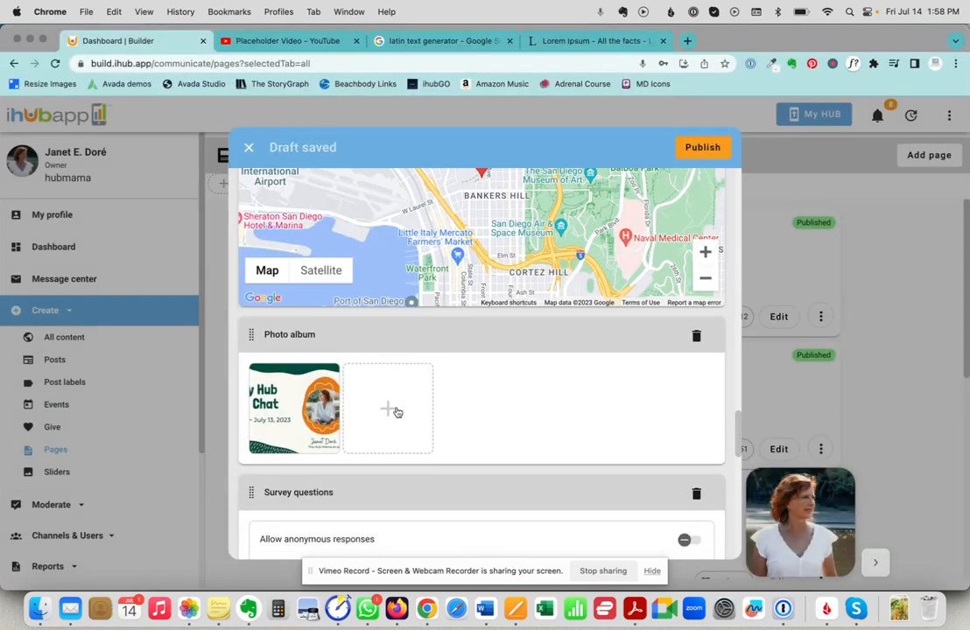
pyautogui.scroll(-3, 393, 408)
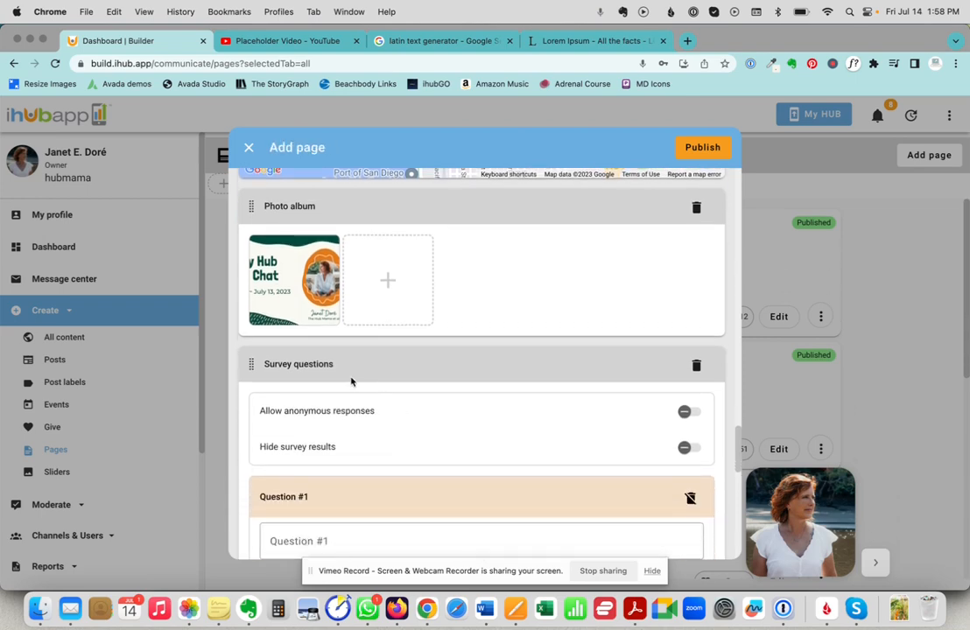
# Enter 'What is your favorite color?' as survey Question #1, with Red as the first answer.
pyautogui.scroll(-1, 351, 379)
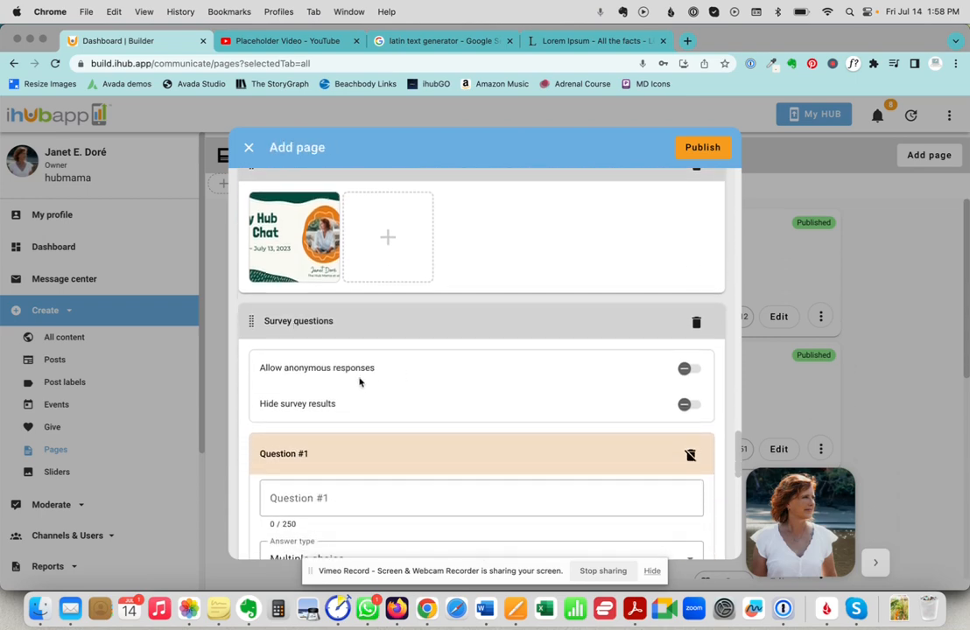
pyautogui.scroll(-2, 412, 392)
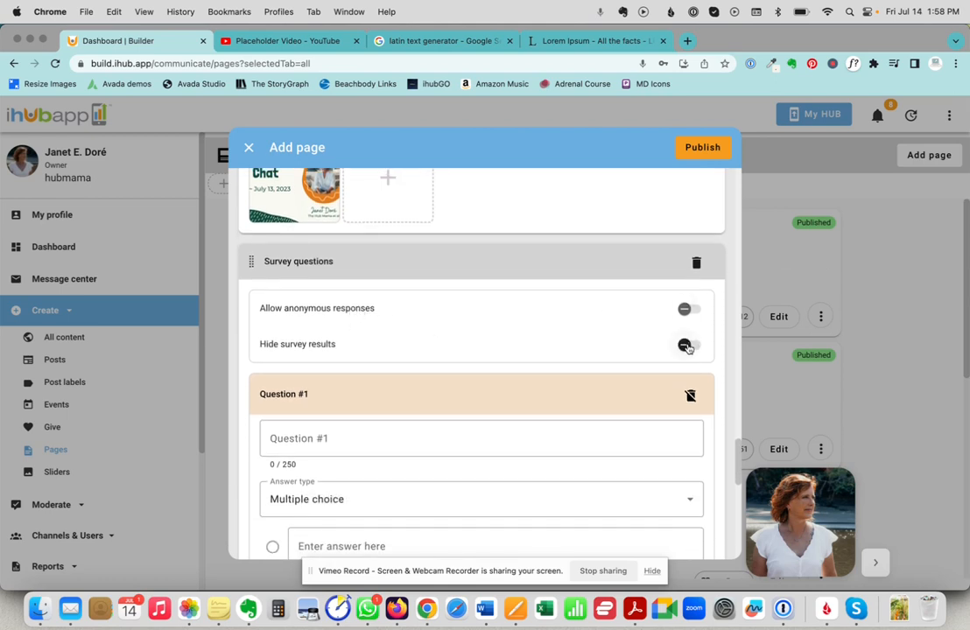
pyautogui.scroll(-1, 366, 399)
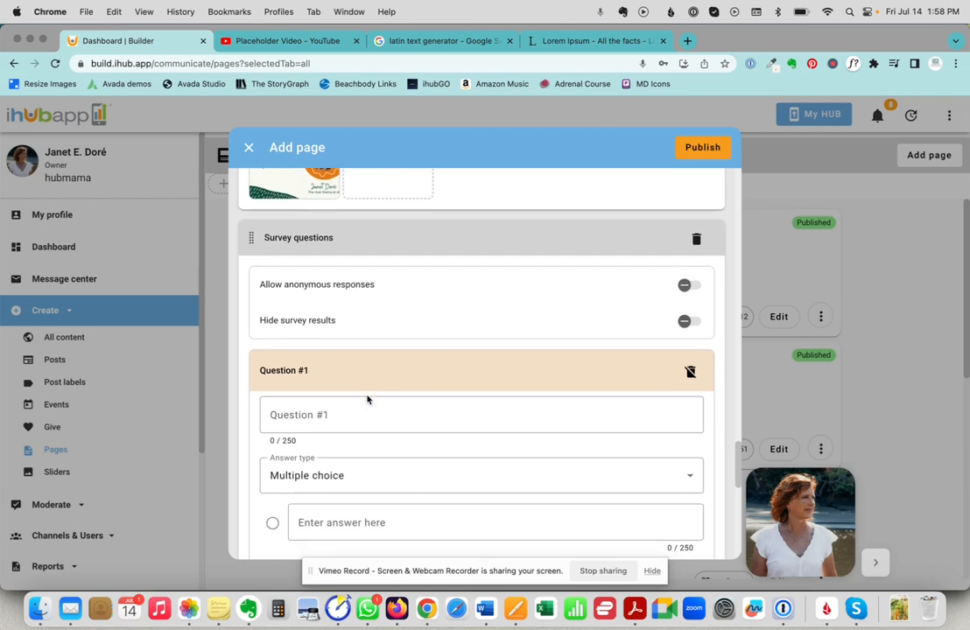
pyautogui.click(310, 421)
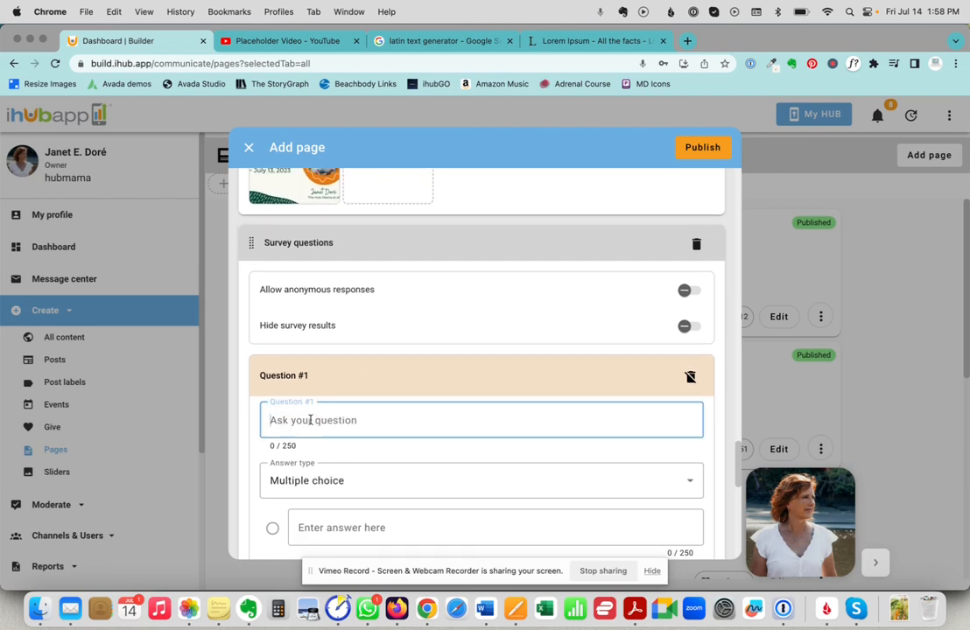
pyautogui.write('S')
pyautogui.press('BackSpace')
pyautogui.write('What is y')
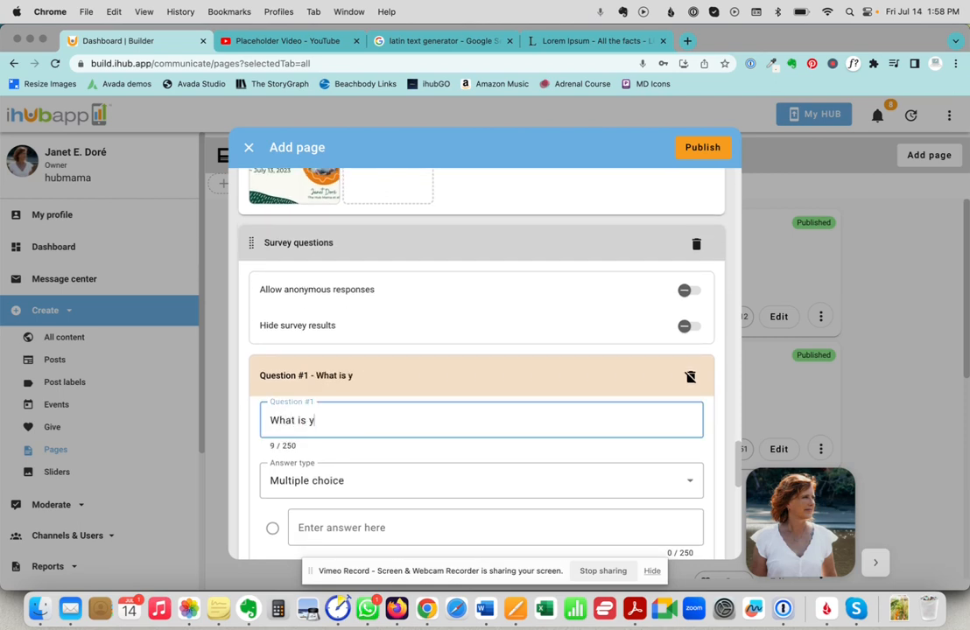
pyautogui.write('our favorite col')
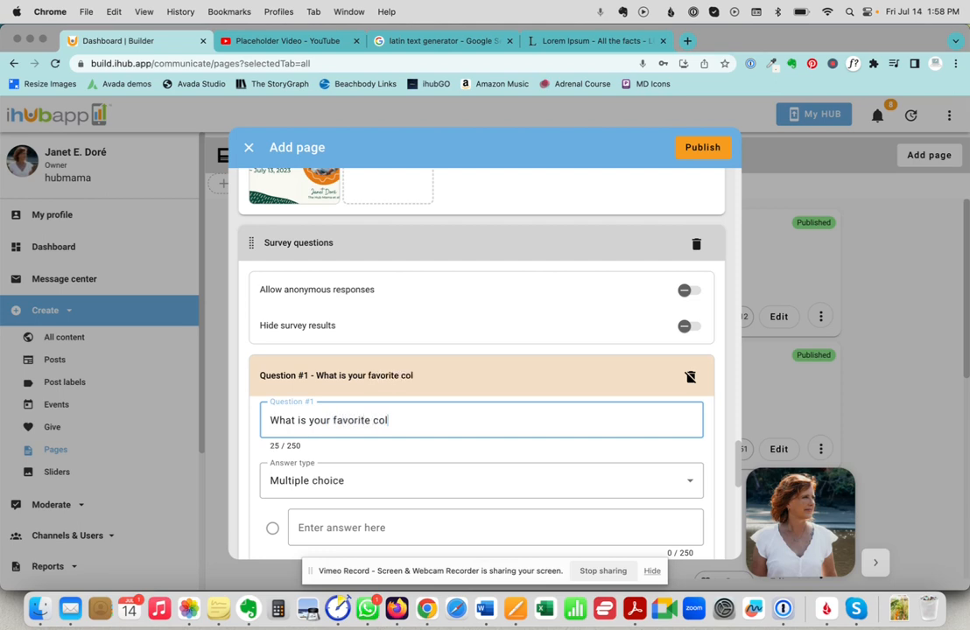
pyautogui.write('or?')
pyautogui.press('Tab')
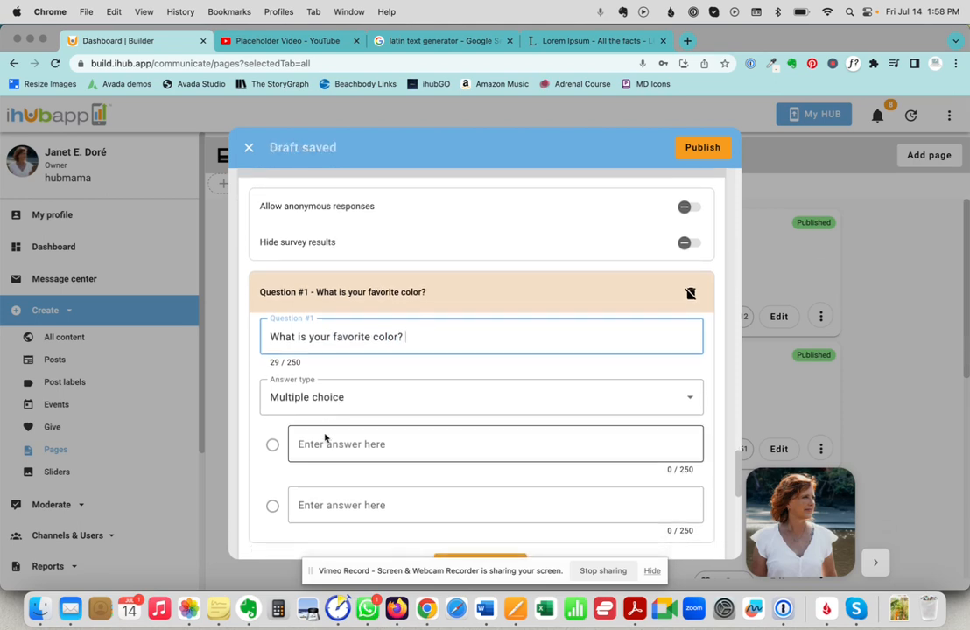
pyautogui.write('Red')
# Keep Multiple choice as the answer type and add Yellow and Blue as the remaining answers.
pyautogui.click(337, 401)
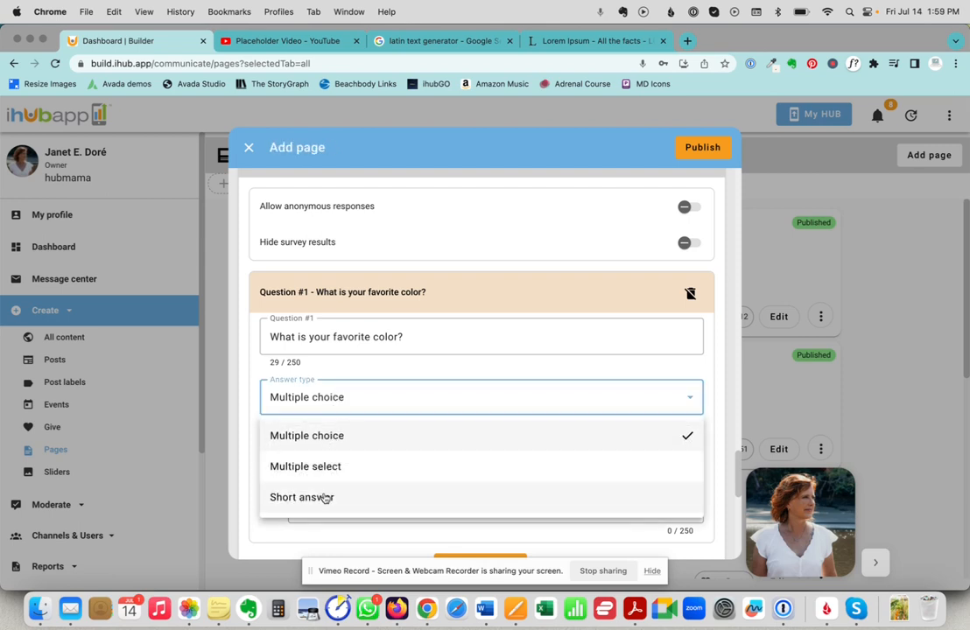
pyautogui.click(249, 377)
pyautogui.scroll(-1, 312, 449)
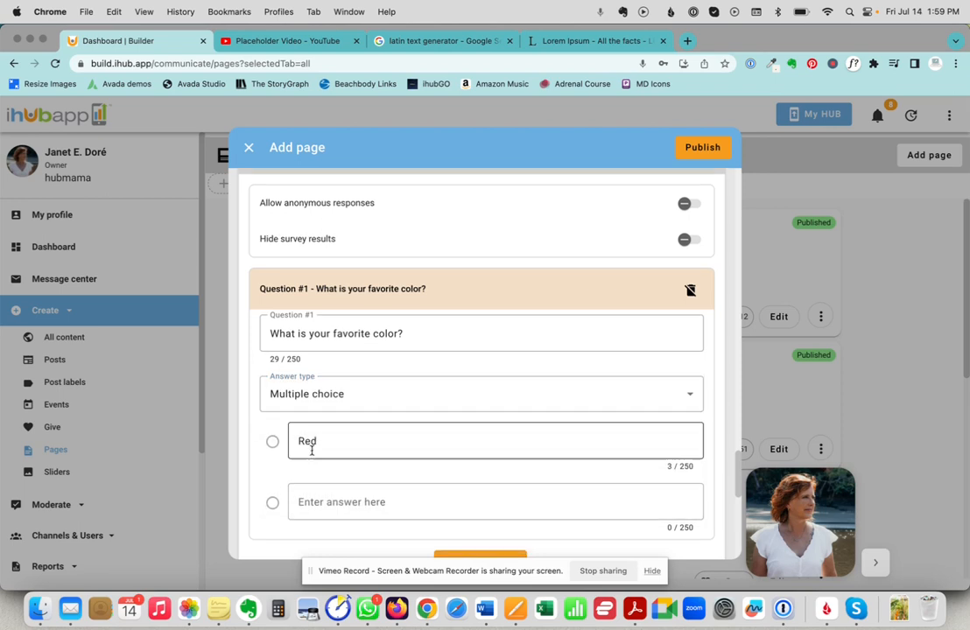
pyautogui.click(311, 455)
pyautogui.write('Yellow')
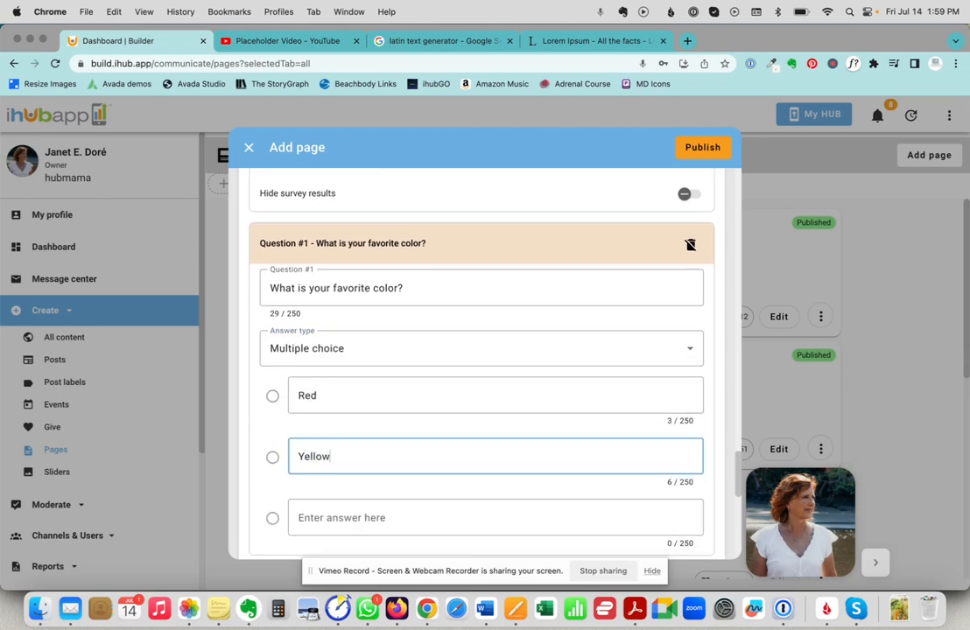
pyautogui.press('Tab')
pyautogui.write('Blue')
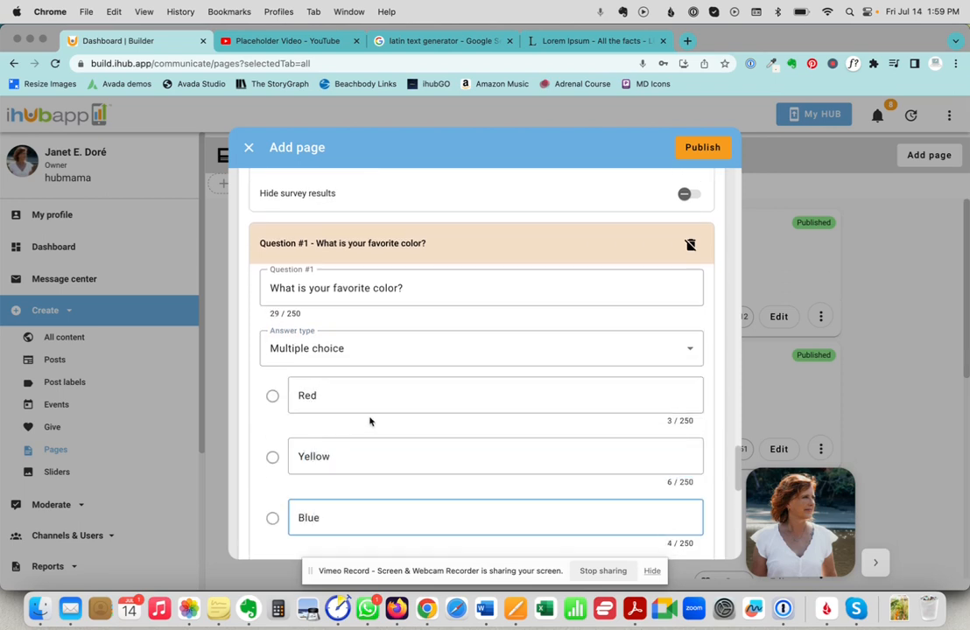
pyautogui.scroll(-2, 370, 422)
pyautogui.scroll(-5, 370, 421)
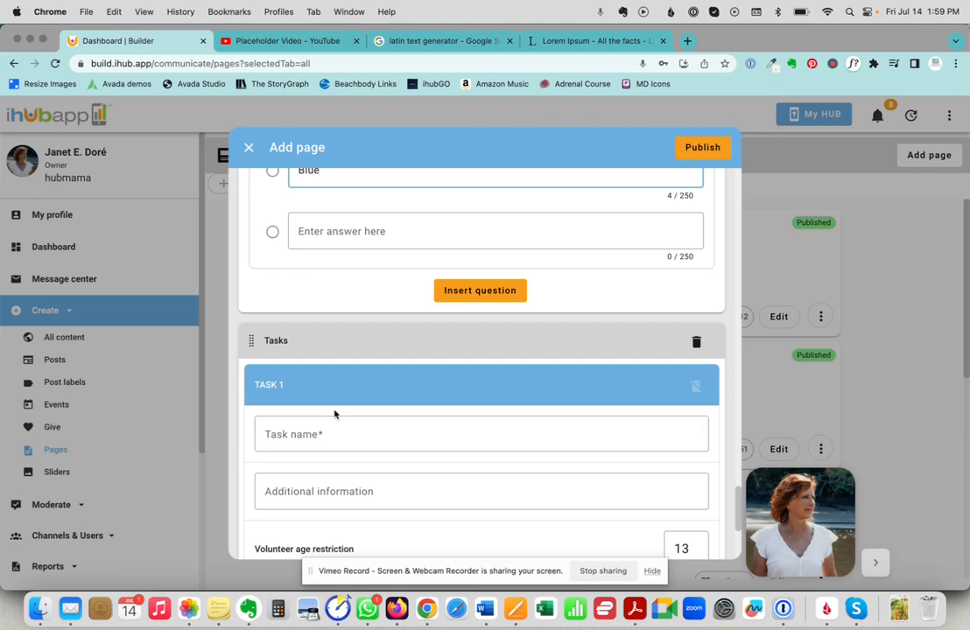
# Name Task 1 'Looking for volunteers!' and scroll through the remaining Tasks module settings.
pyautogui.scroll(-1, 304, 421)
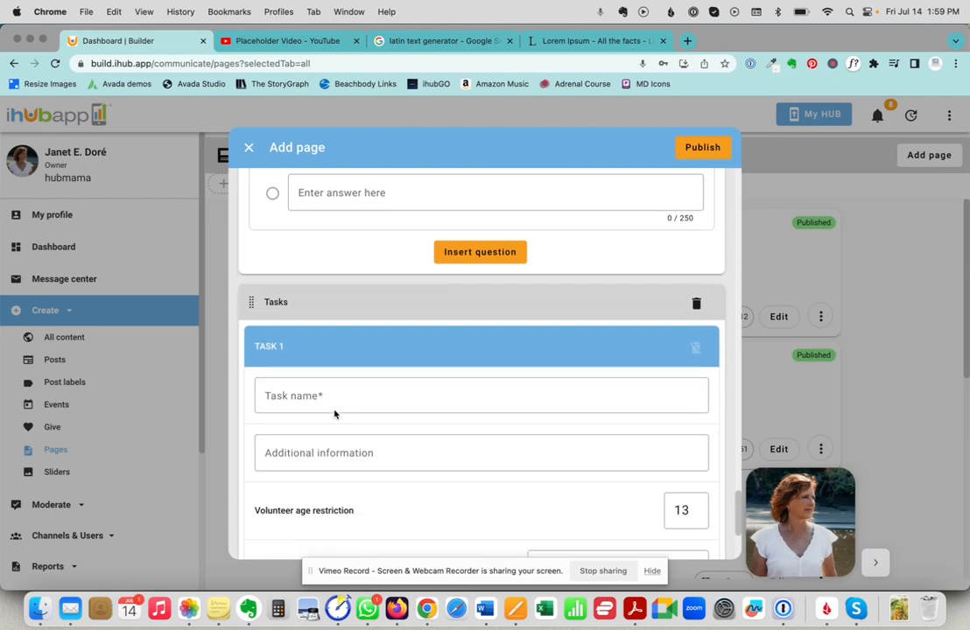
pyautogui.click(285, 395)
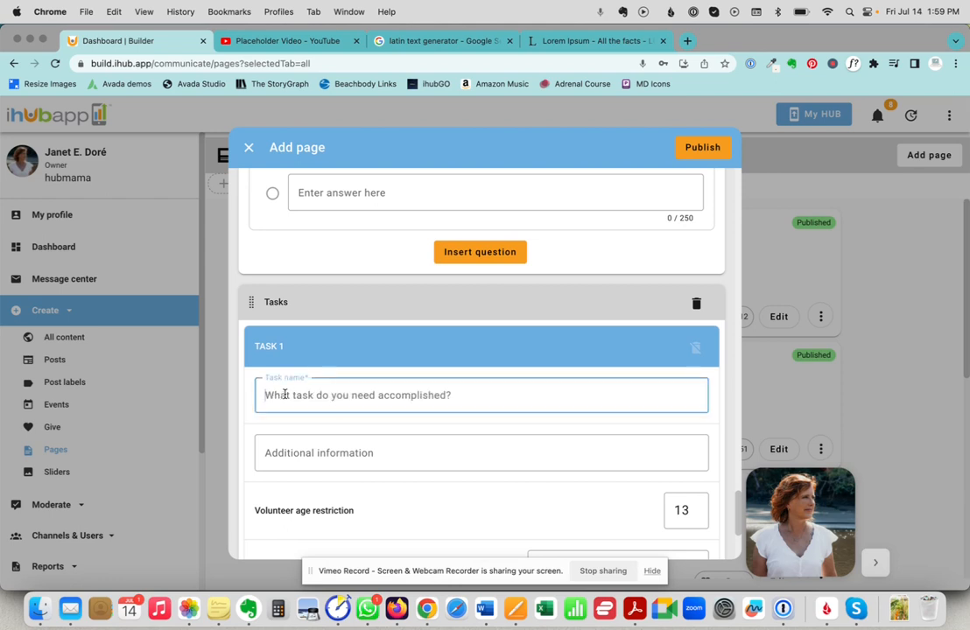
pyautogui.write('Looking for')
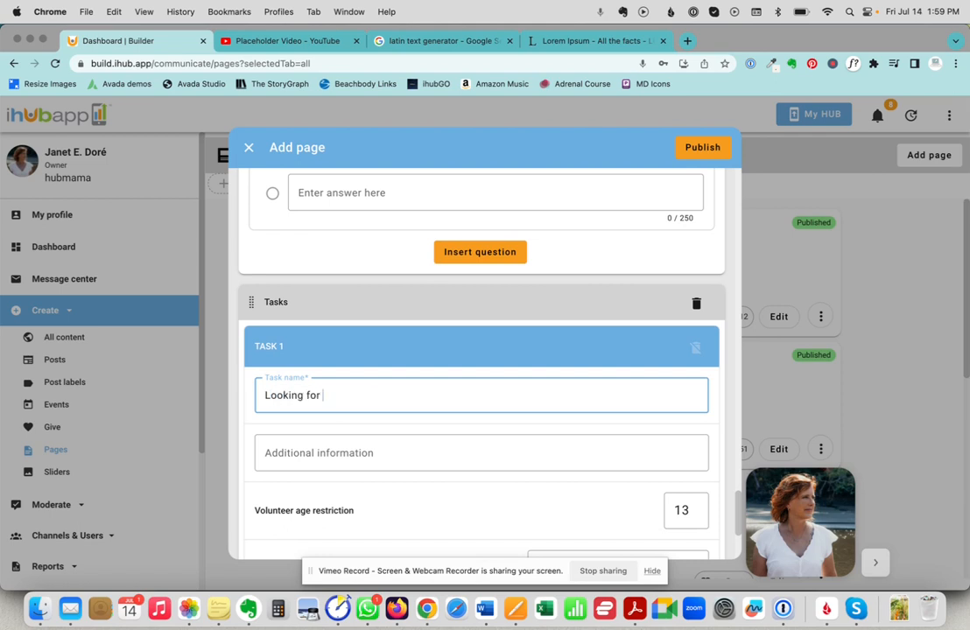
pyautogui.write(' volunteers!')
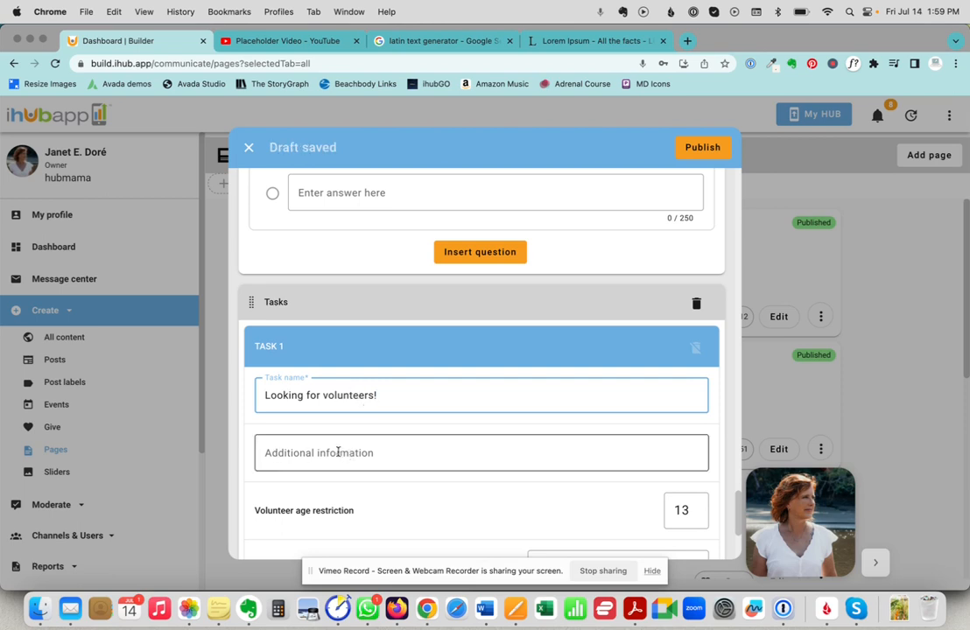
pyautogui.scroll(-2, 338, 452)
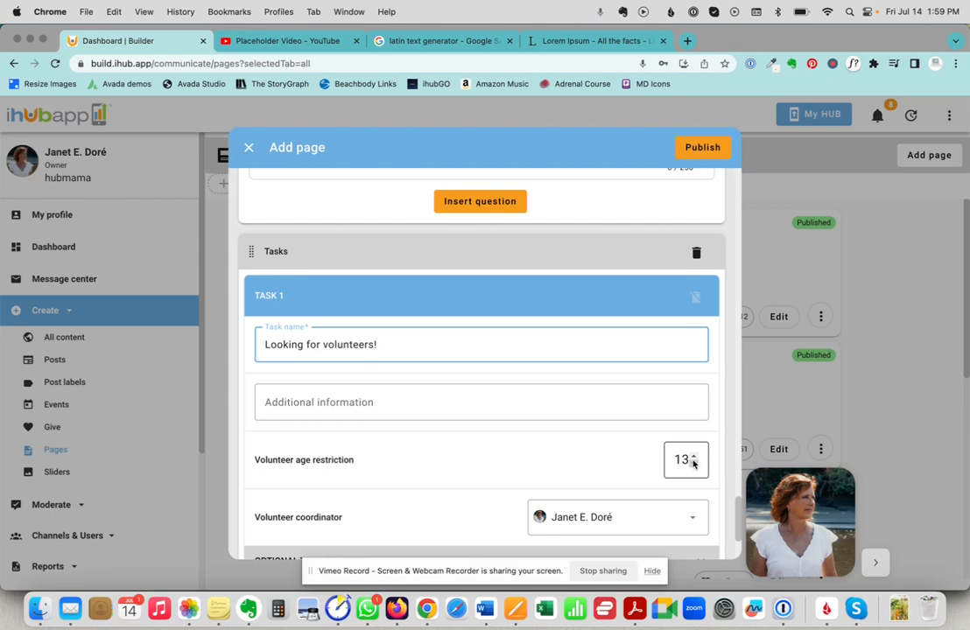
pyautogui.scroll(-3, 464, 447)
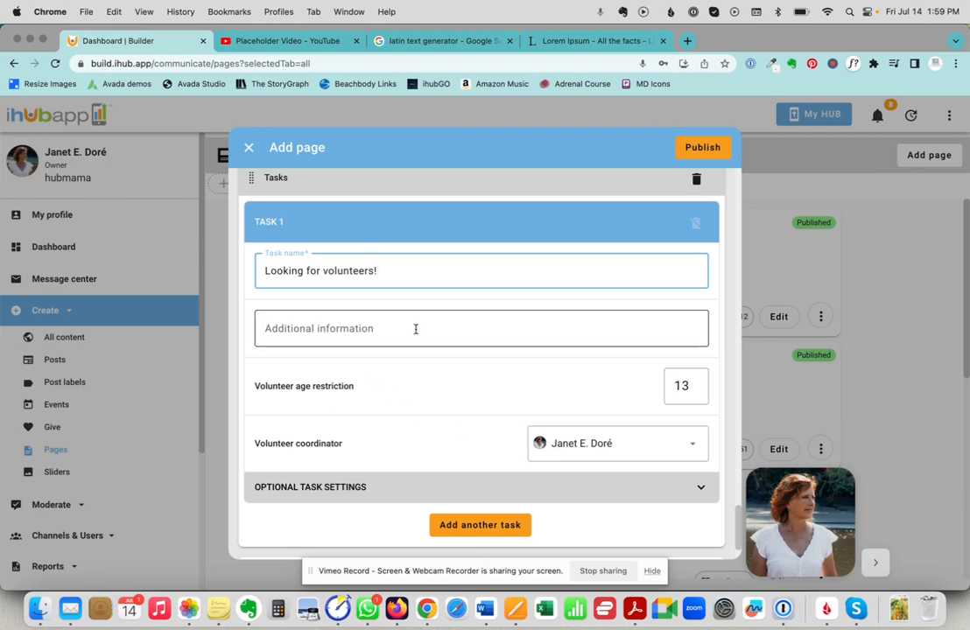
pyautogui.scroll(-3, 416, 329)
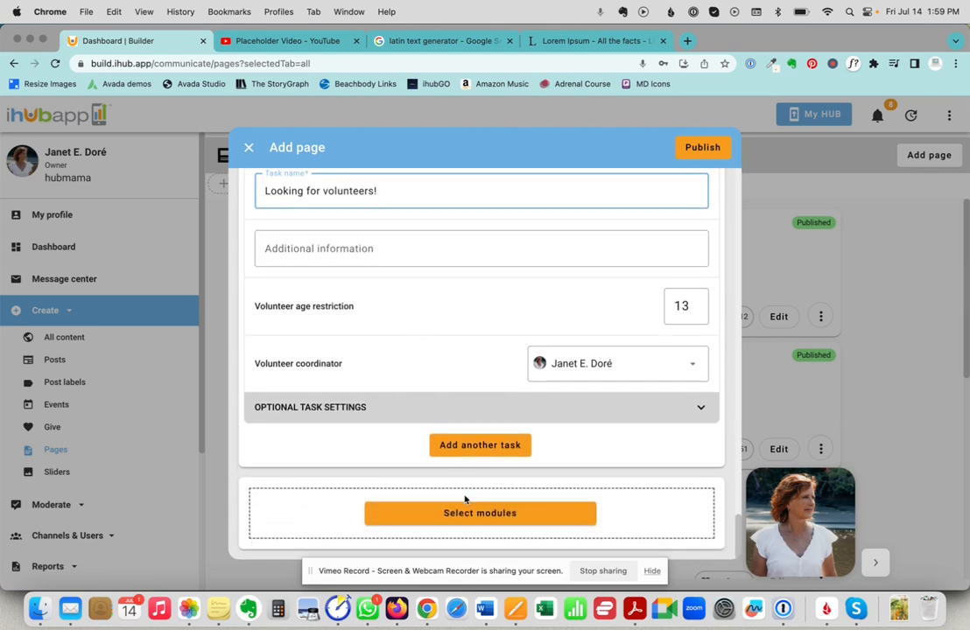
# Publish the Sample Page and open its live version from the Pages list.
pyautogui.click(700, 150)
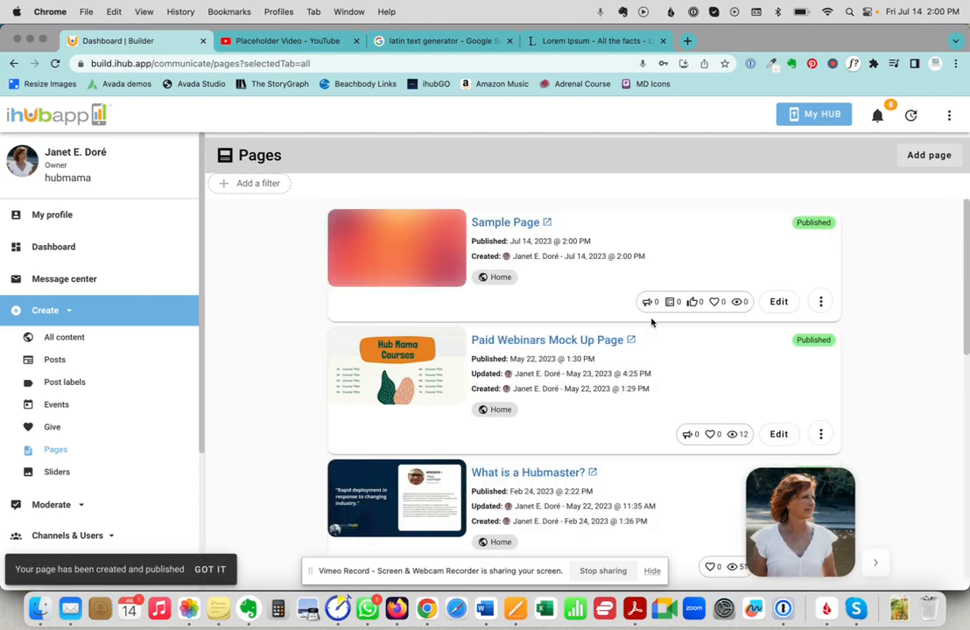
pyautogui.click(514, 225)
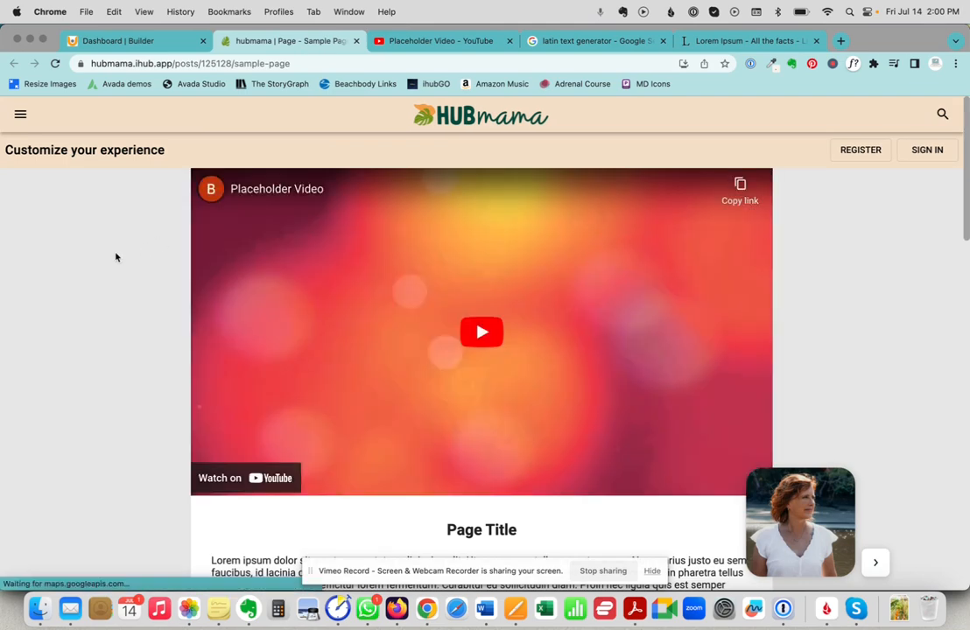
pyautogui.scroll(-5, 116, 256)
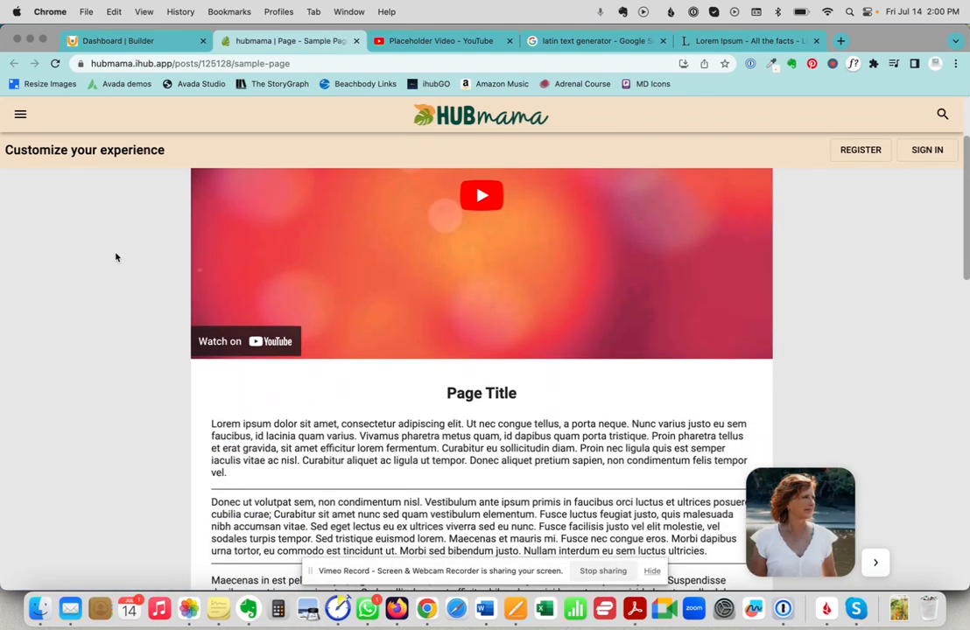
pyautogui.scroll(-5, 116, 256)
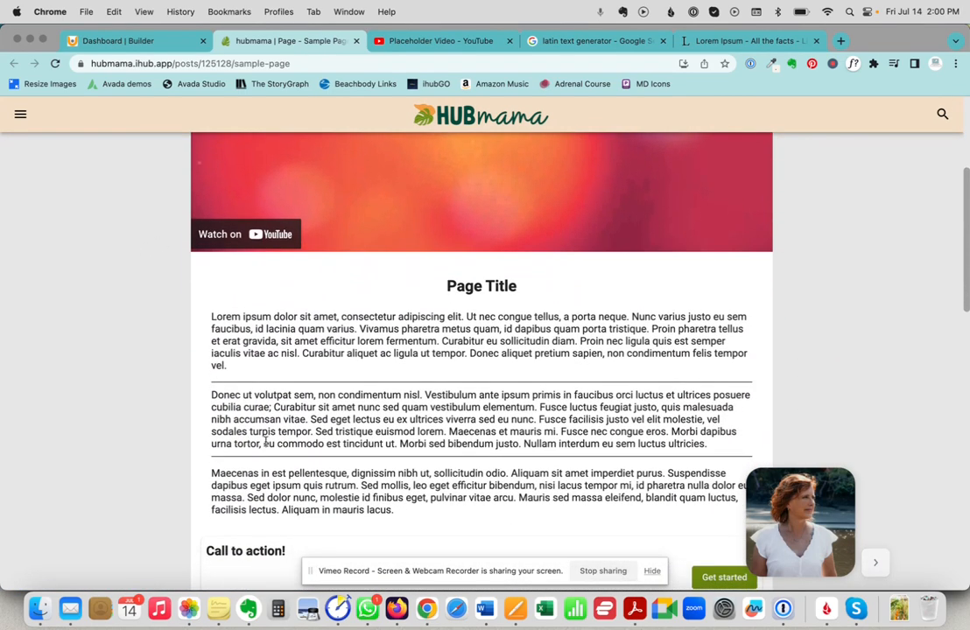
pyautogui.scroll(-5, 162, 422)
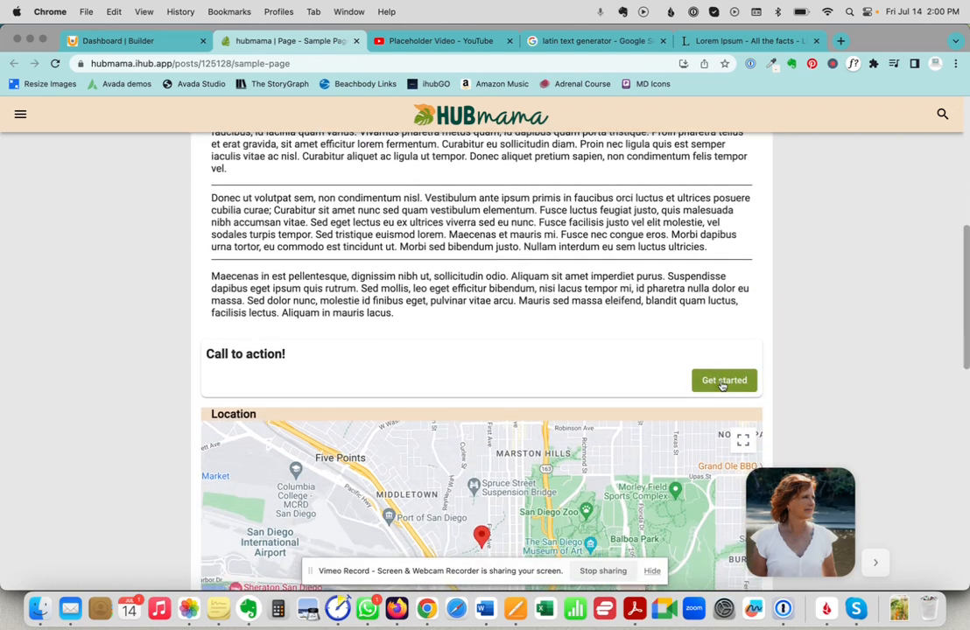
pyautogui.click(722, 383)
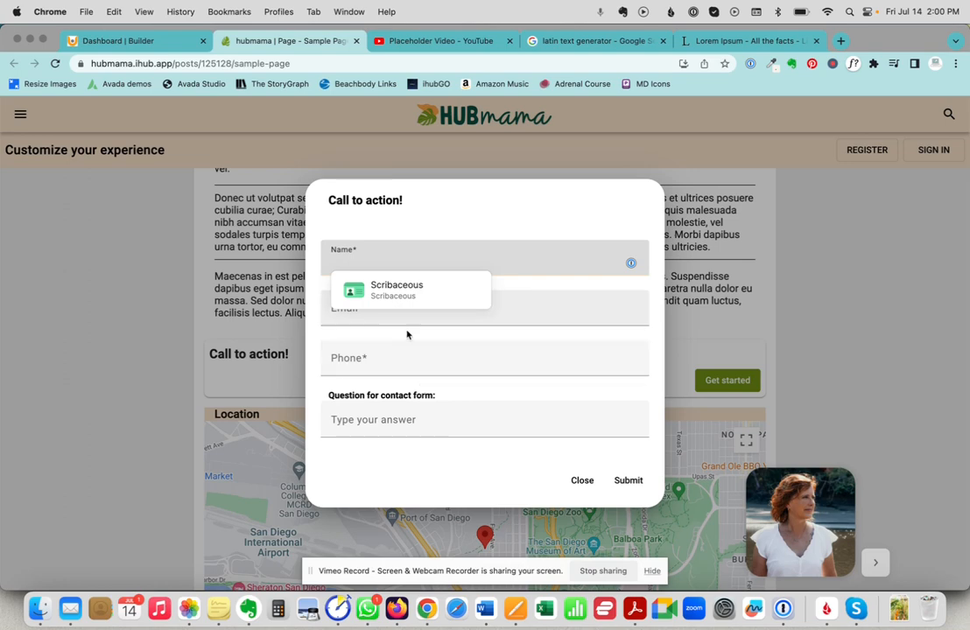
pyautogui.click(581, 481)
pyautogui.scroll(-4, 512, 334)
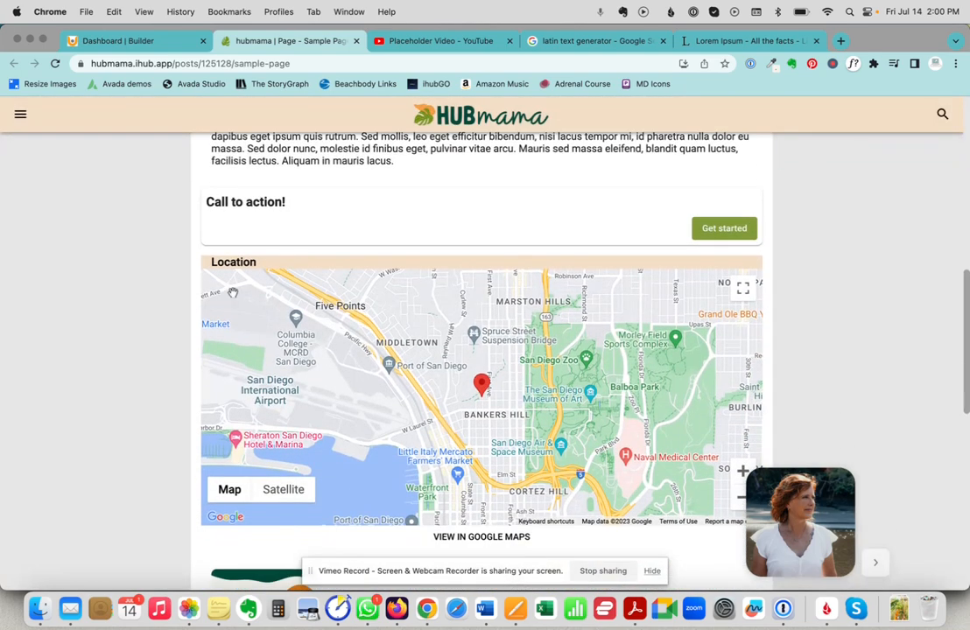
pyautogui.scroll(-5, 176, 292)
pyautogui.scroll(-1, 177, 292)
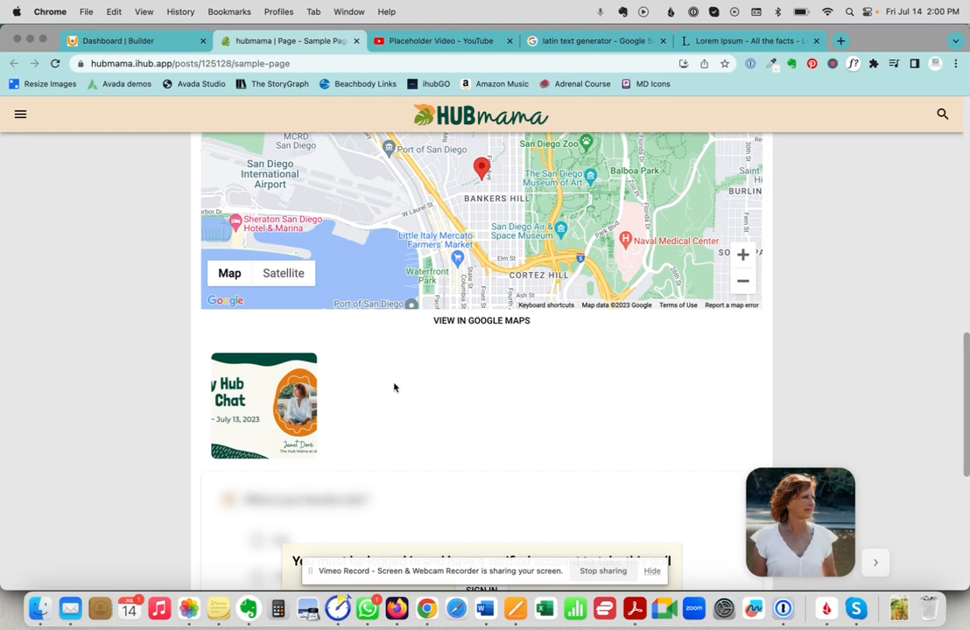
# Preview the volunteer task's Apply form, then cancel without applying.
pyautogui.scroll(-4, 335, 362)
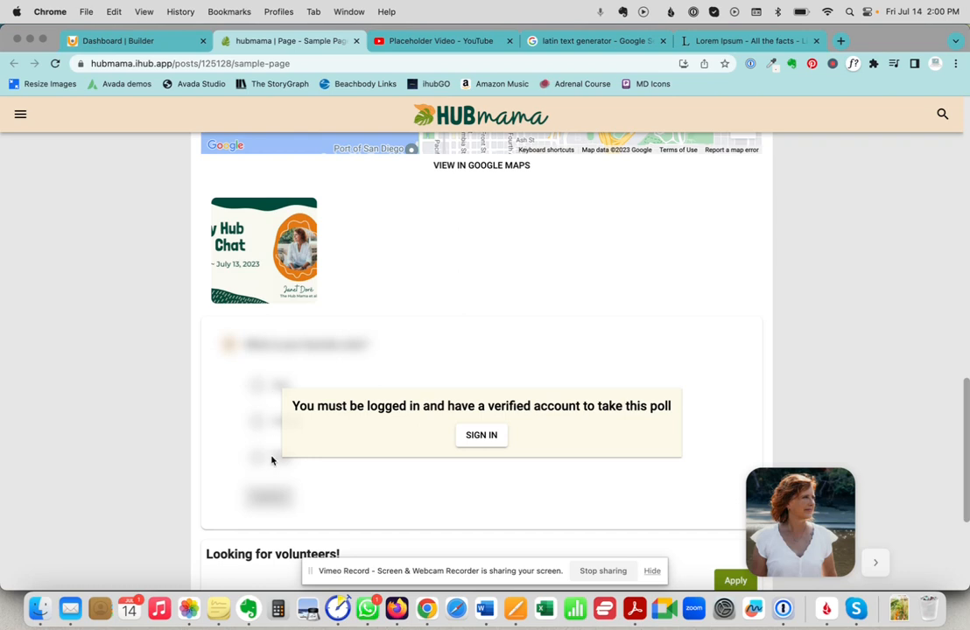
pyautogui.scroll(-5, 254, 451)
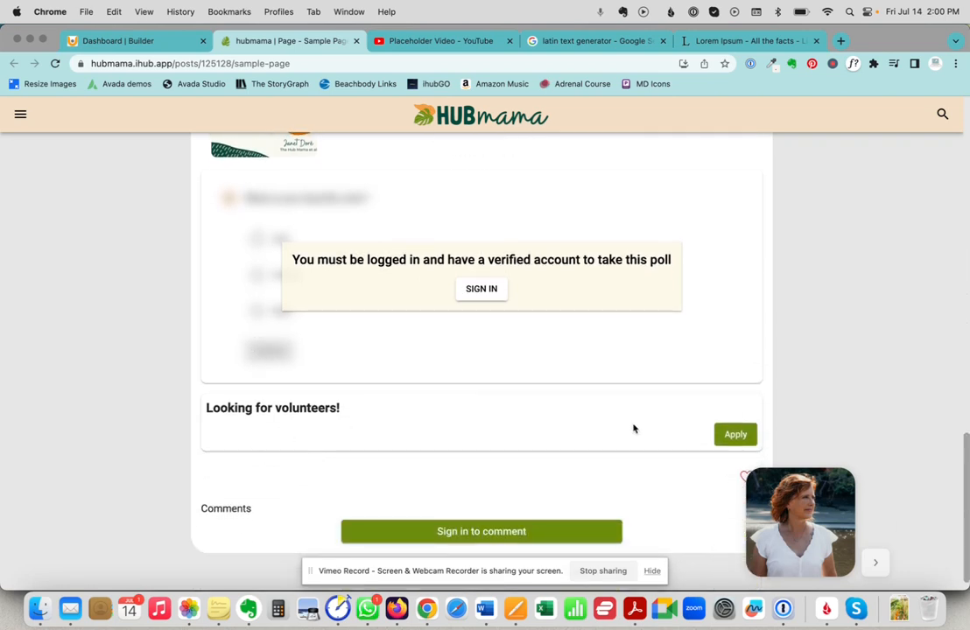
pyautogui.click(735, 435)
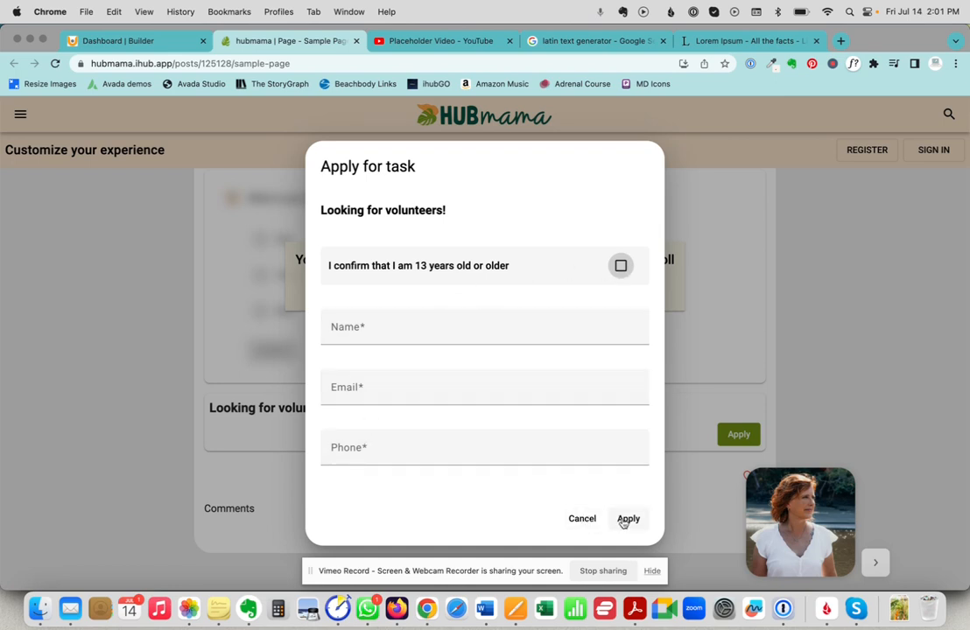
pyautogui.click(577, 519)
# Return to the Dashboard | Builder tab's Pages list.
pyautogui.scroll(-1, 403, 442)
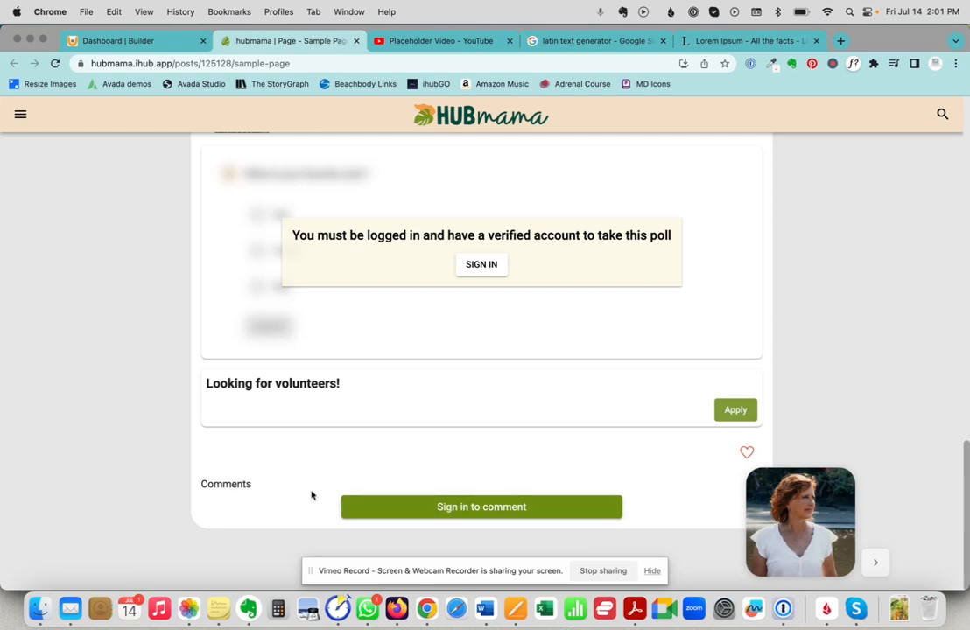
pyautogui.scroll(15, 311, 495)
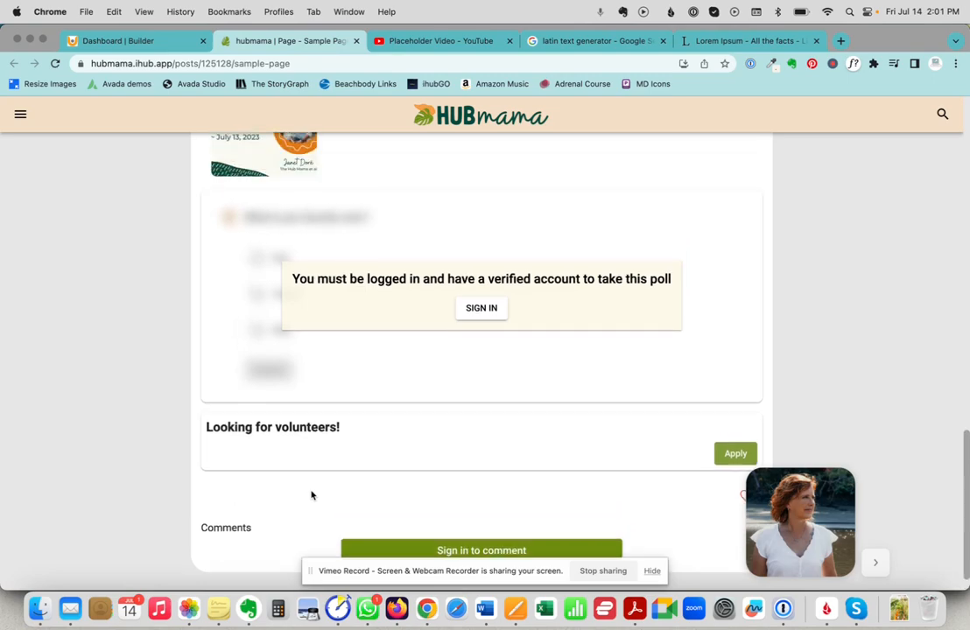
pyautogui.click(157, 41)
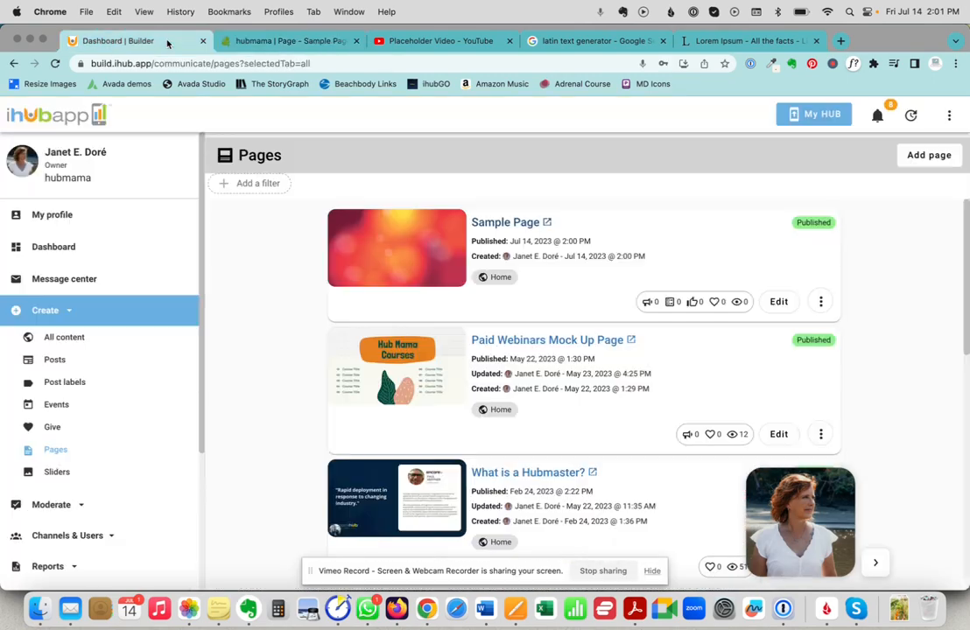